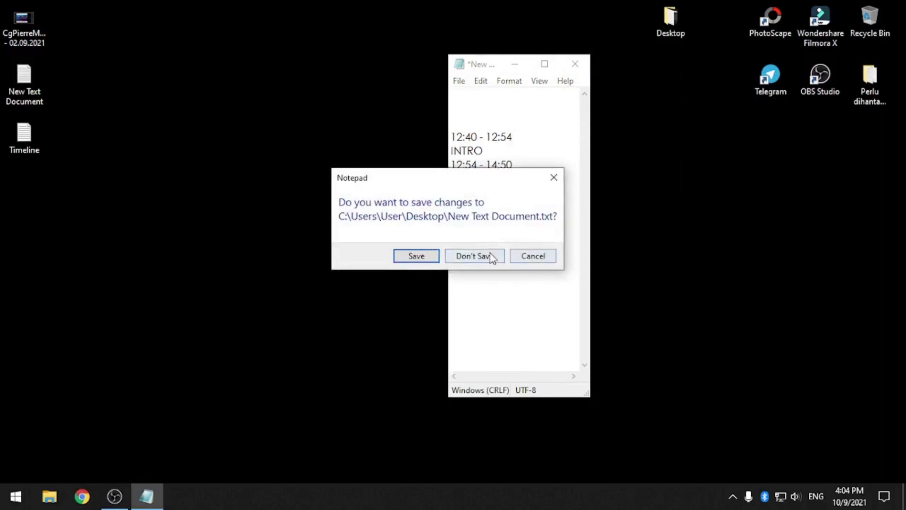
Open the Timeline text file from the desktop and move its window beside the desktop icons
double_click(48, 138)
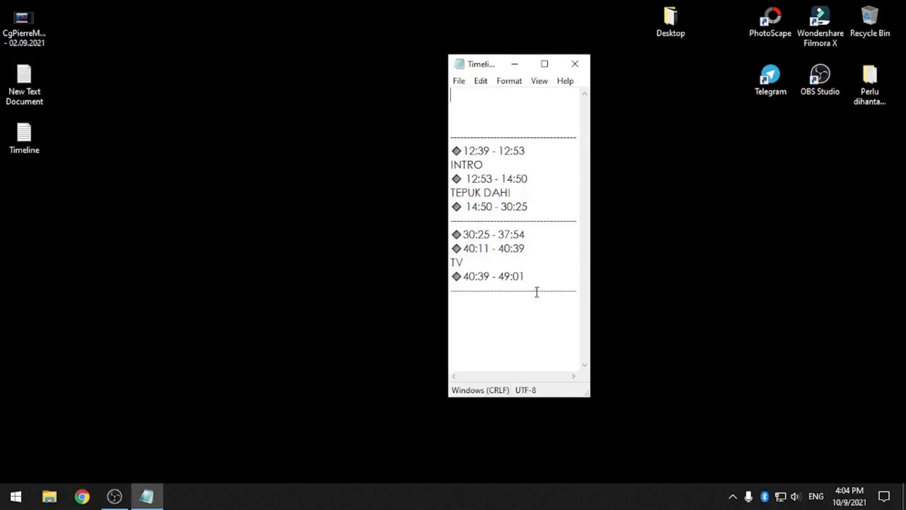
left_click_drag(488, 64, 100, 27)
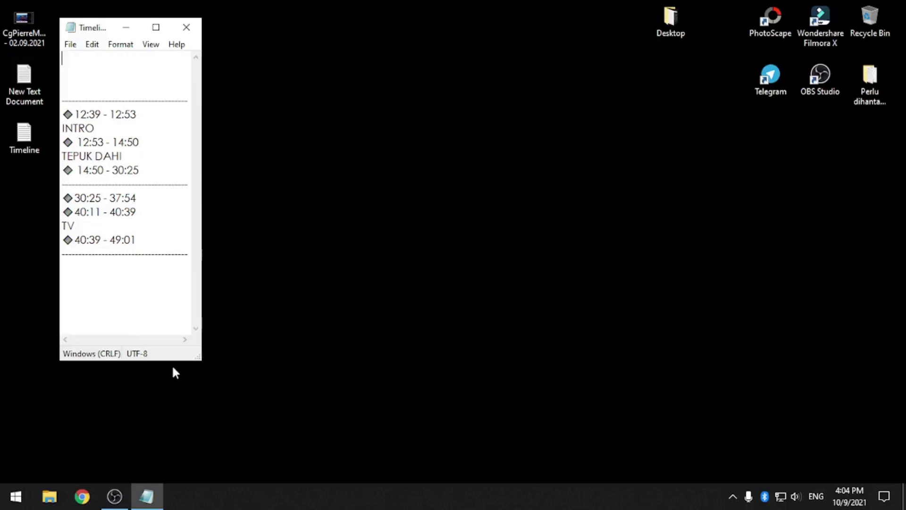
Switch to Chrome with the Youtube profile and open the online-video-cutter.com Trim Video page
left_click(90, 495)
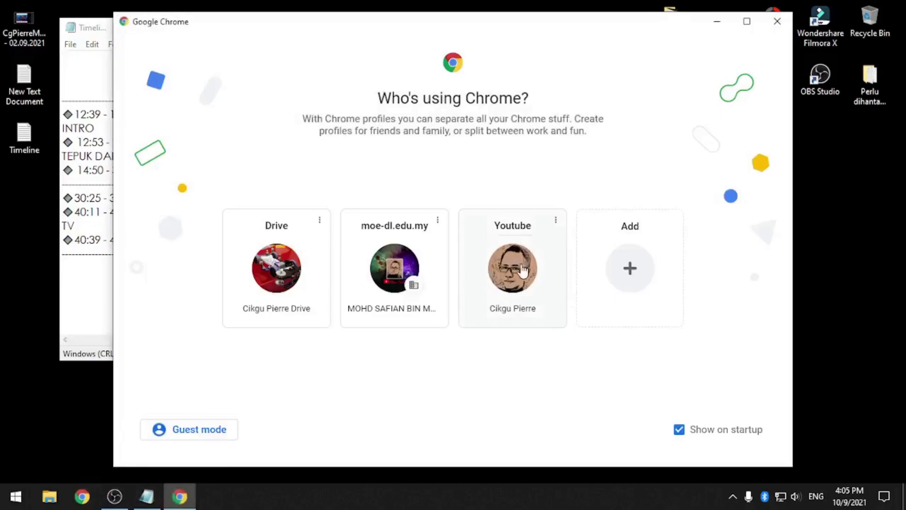
left_click(523, 270)
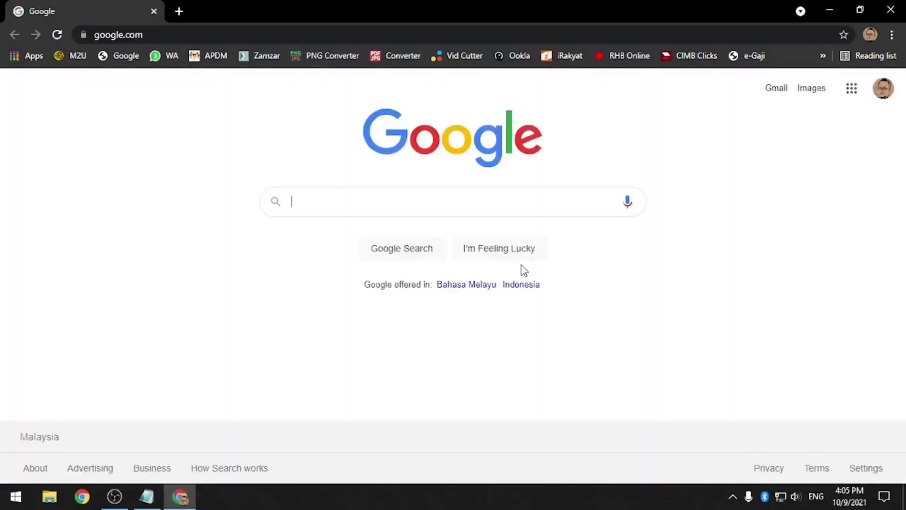
left_click(459, 55)
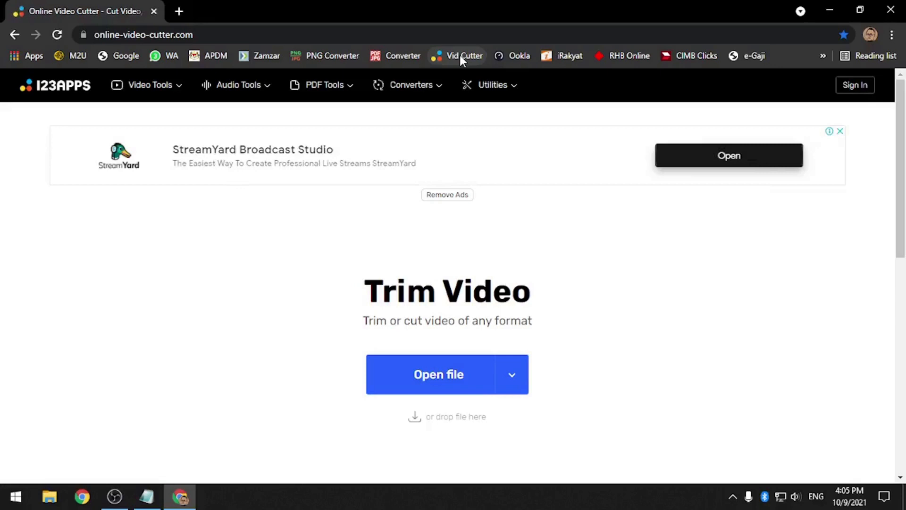
left_click_drag(213, 34, 93, 34)
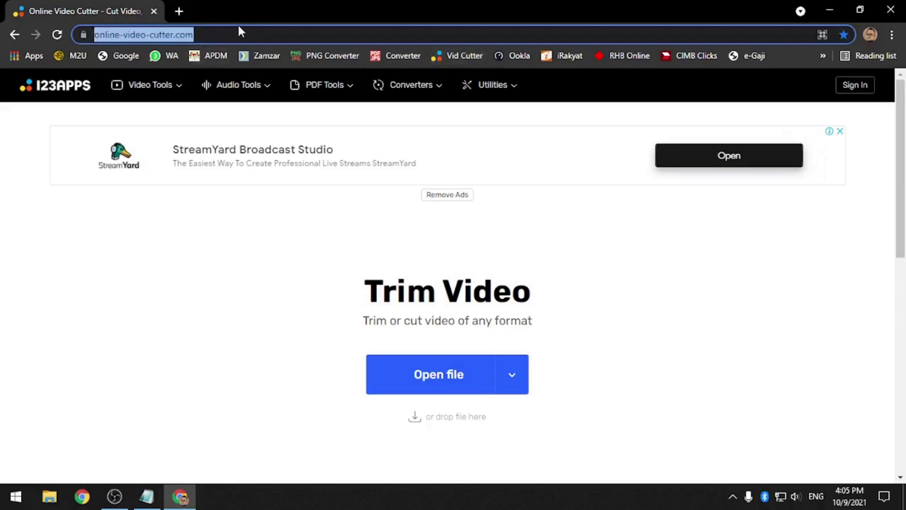
left_click(587, 262)
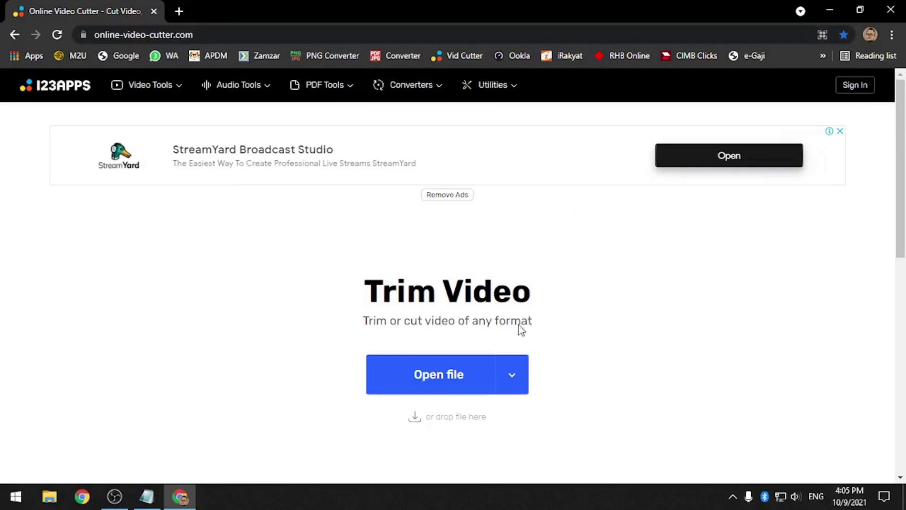
Load the desktop video CgPierreMathT4 - 02.09.2021 into the online trimmer and briefly preview its playback
left_click(868, 10)
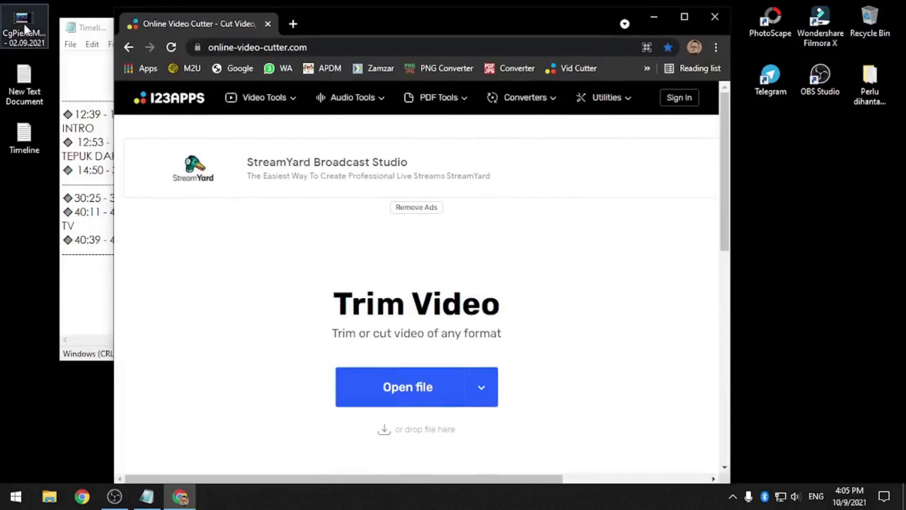
left_click_drag(23, 34, 415, 308)
left_click(684, 17)
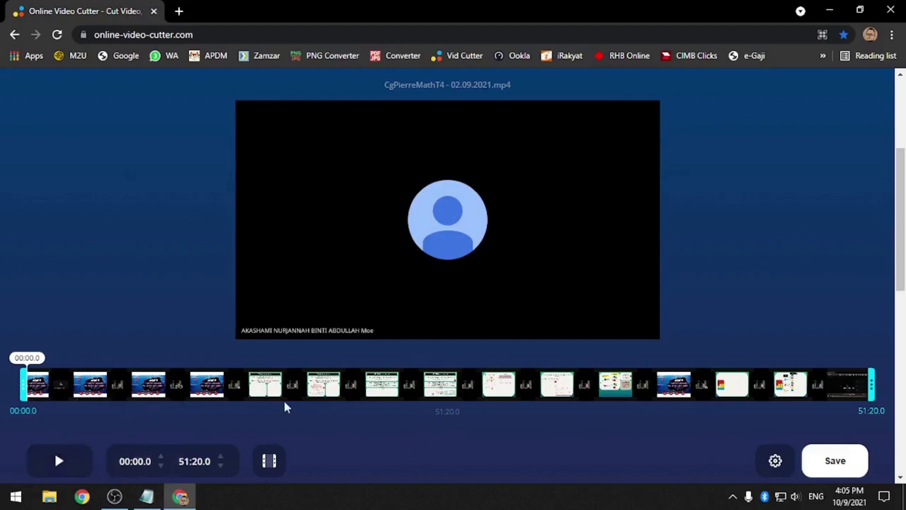
left_click(70, 471)
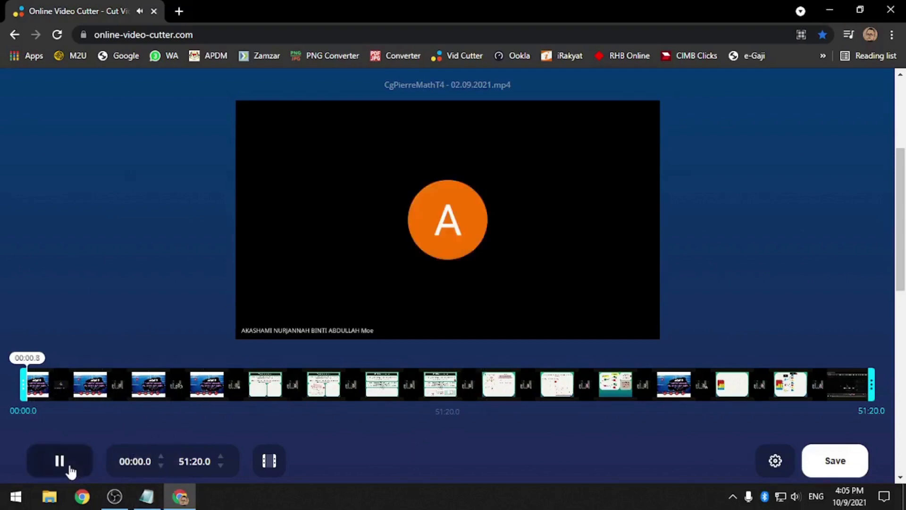
left_click(71, 471)
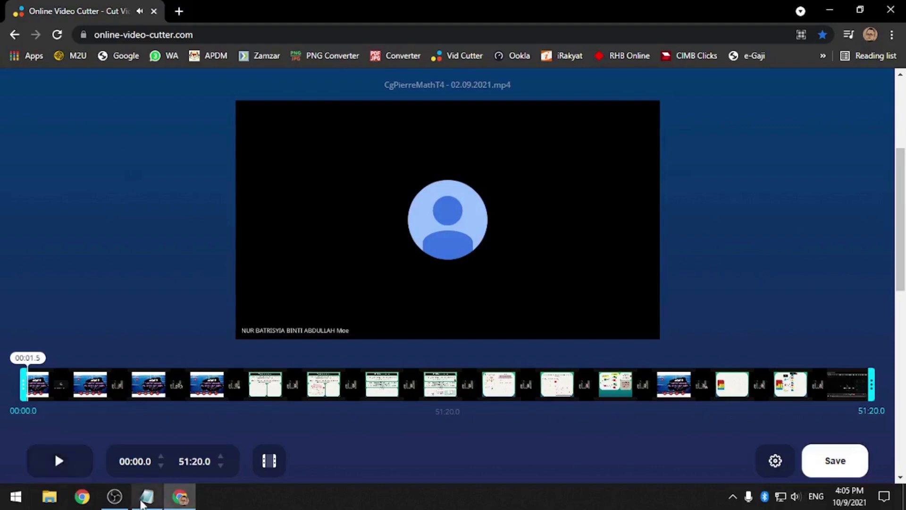
Arrange the browser and the Timeline notes side by side so the notes stay readable beside the trimmer
left_click(144, 494)
left_click_drag(80, 28, 704, 39)
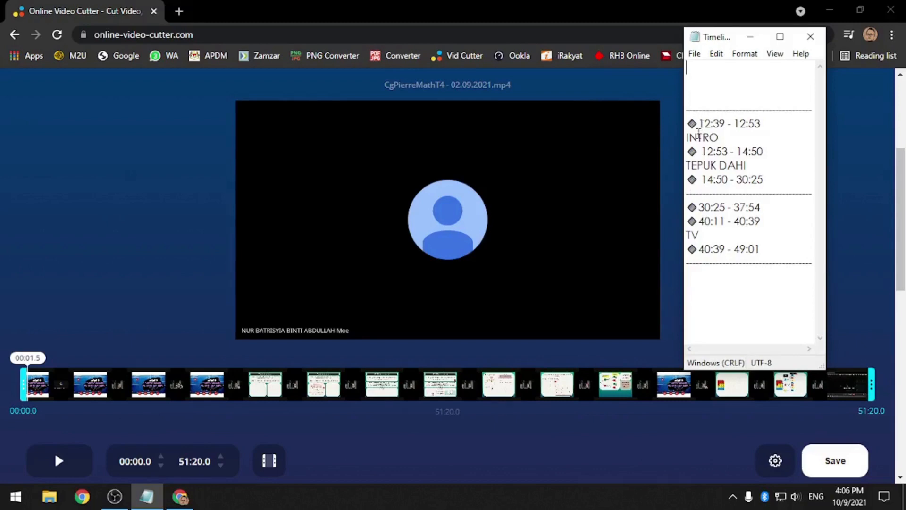
left_click(860, 9)
left_click_drag(564, 29, 557, 25)
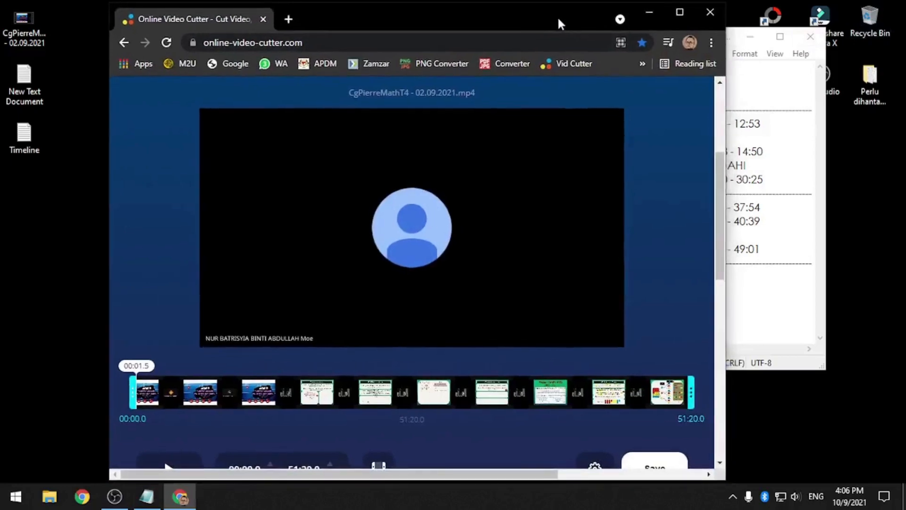
left_click_drag(723, 37, 653, 35)
left_click_drag(718, 36, 701, 49)
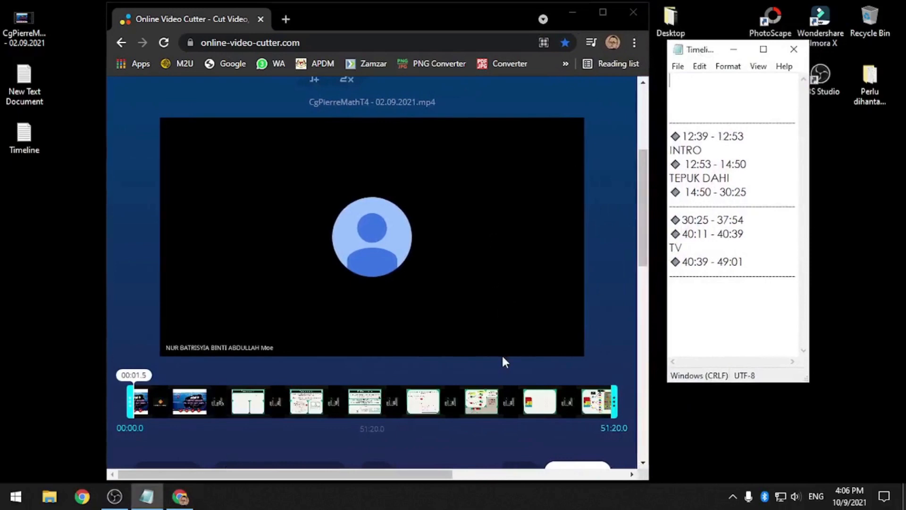
Set the trim start time to 12:39.0, following the first timestamp in the Timeline notes
scroll(502, 354, "down", 2)
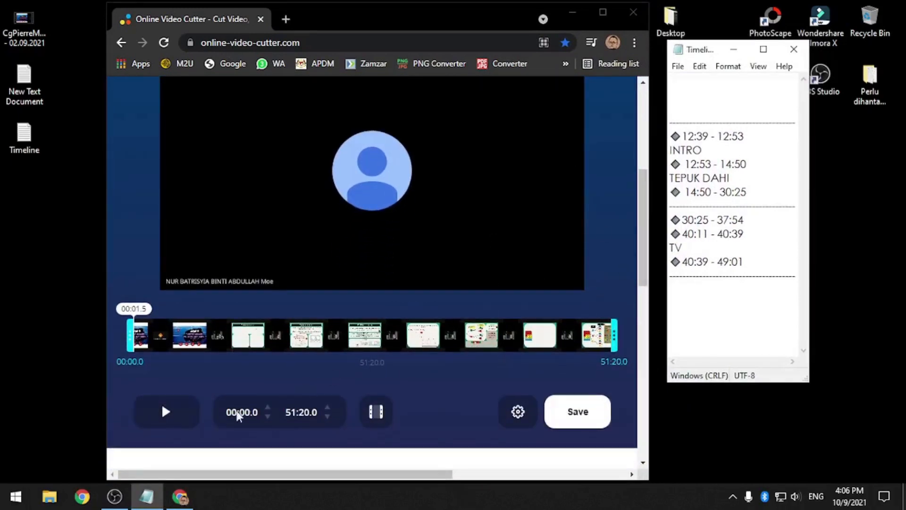
double_click(232, 412)
type("12")
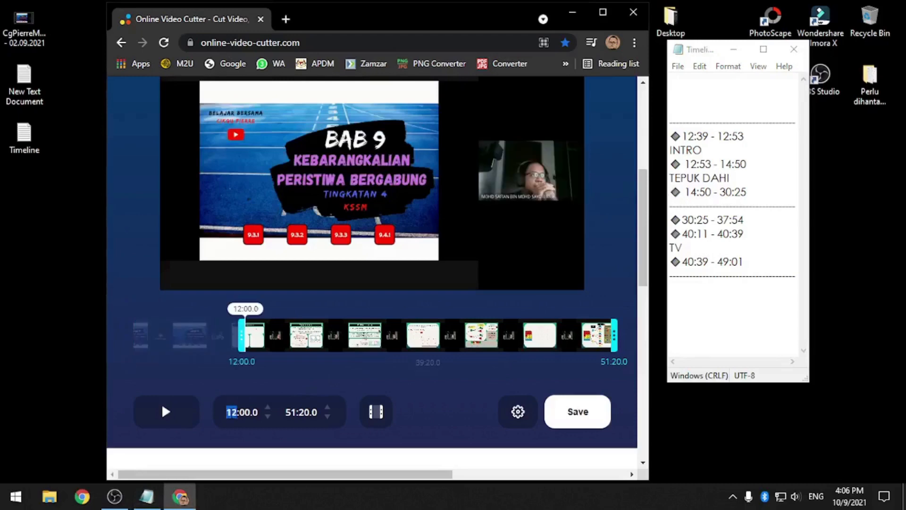
key("Right")
type("39")
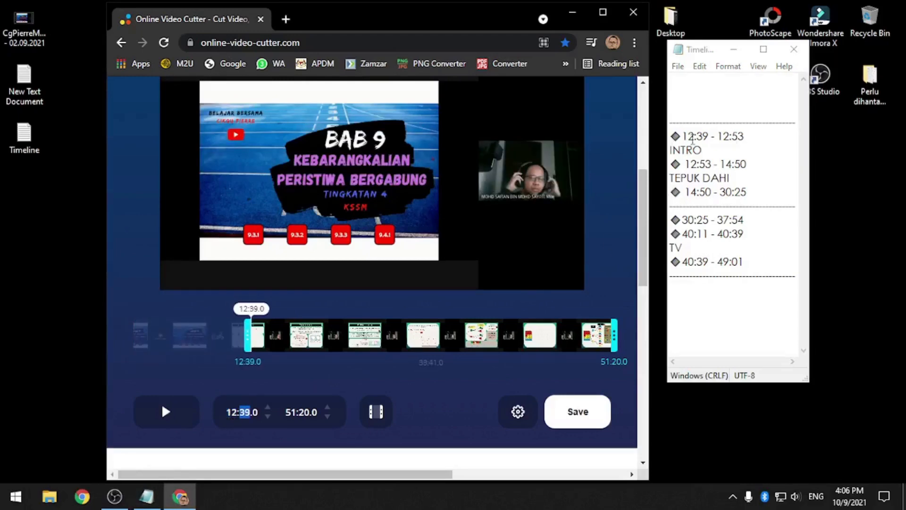
key("Tab")
key("Right")
type("03")
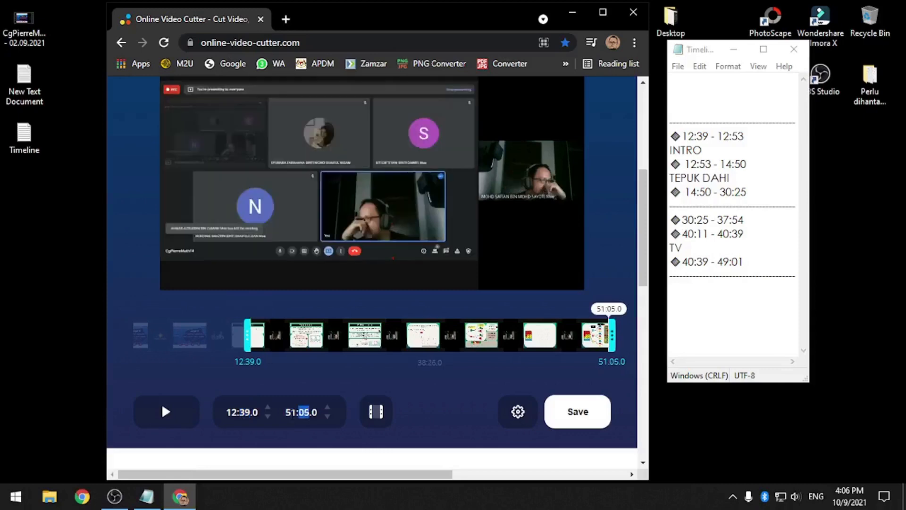
left_click(292, 412)
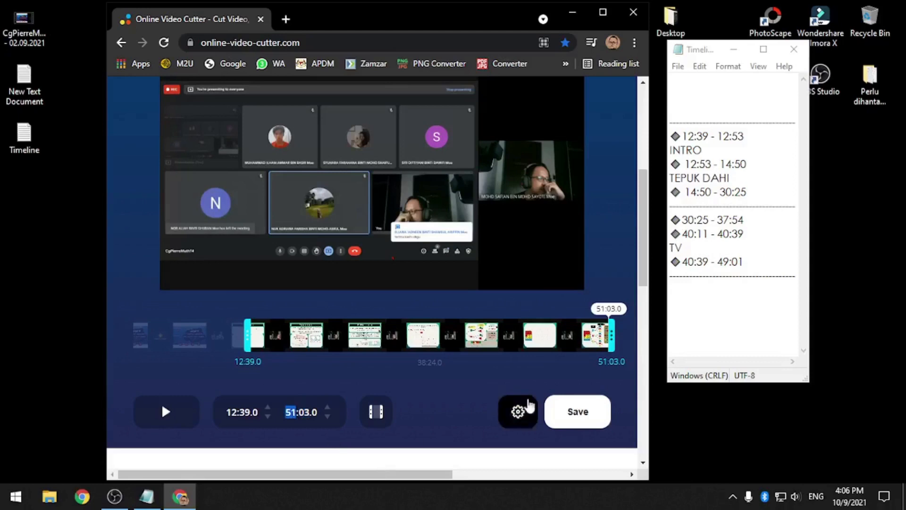
Shorten the trim range, set its end time to 12:53.0, and maximize the browser window
left_click_drag(612, 333, 494, 335)
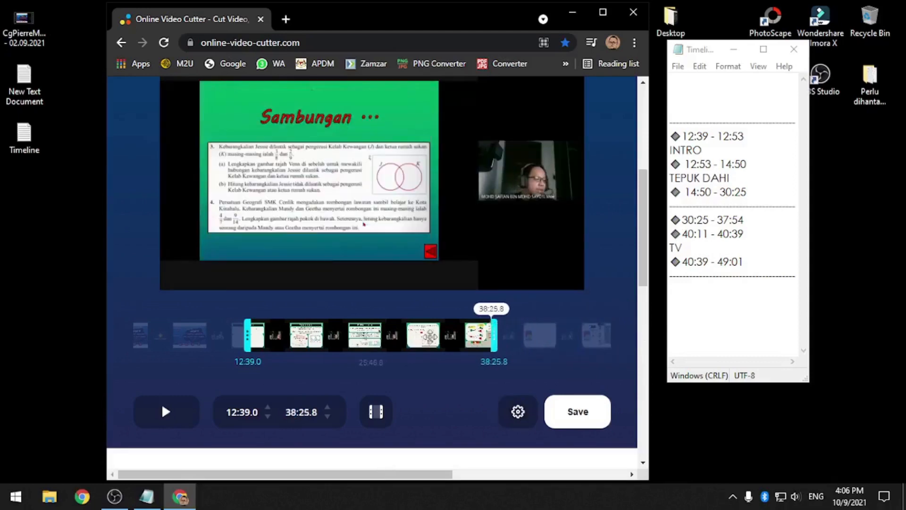
left_click(303, 412)
type("53")
left_click(290, 414)
type("12")
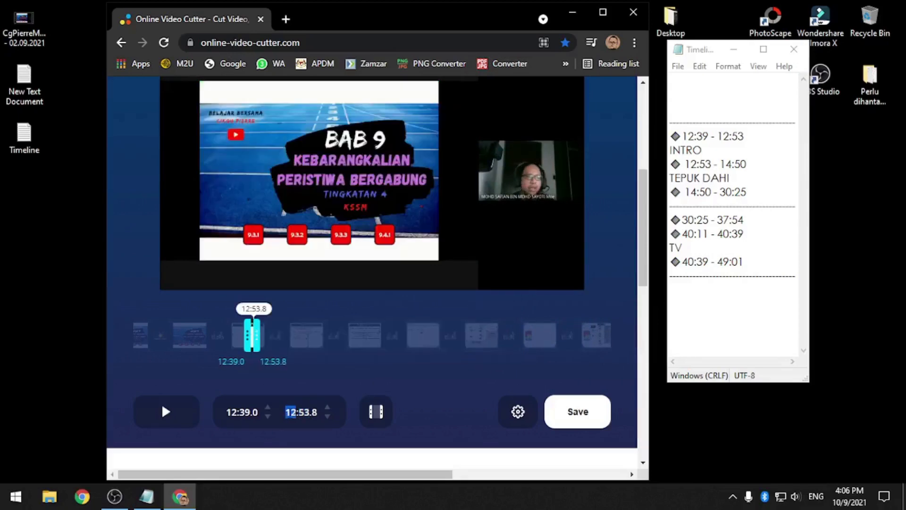
left_click(314, 412)
type("0")
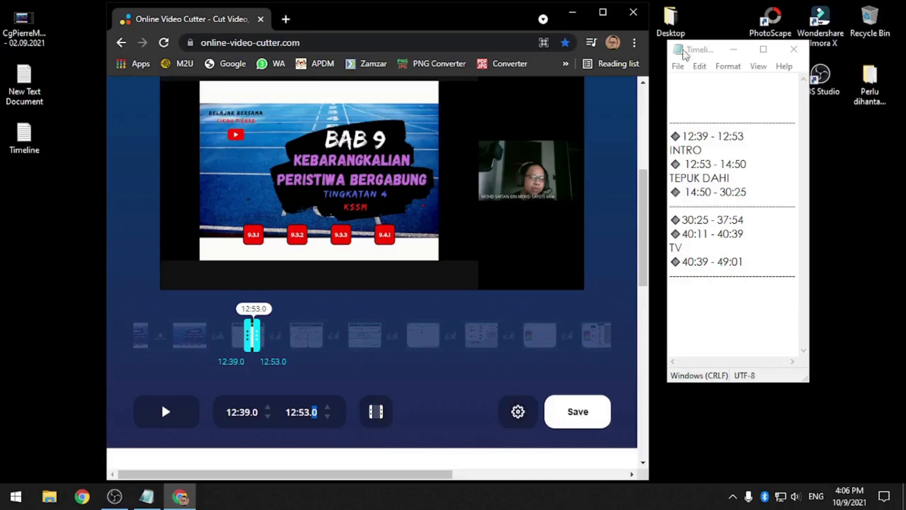
left_click(602, 12)
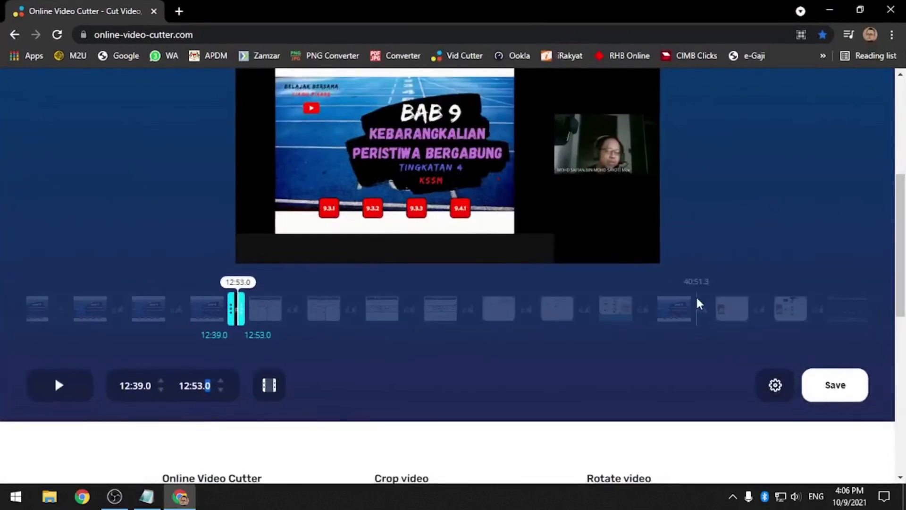
scroll(699, 304, "up", 1)
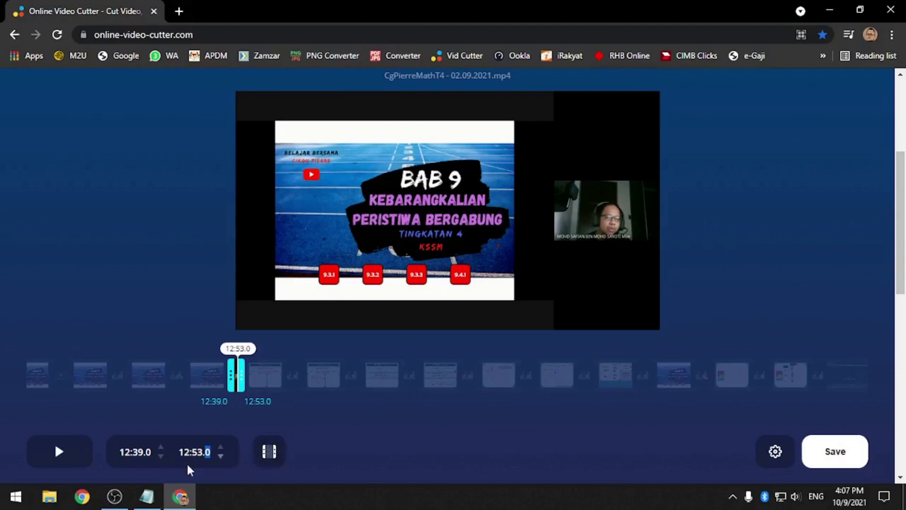
Switch to Wondershare Filmora and open the Instant Cutter Tool for importing media
left_click(829, 6)
left_click(837, 25)
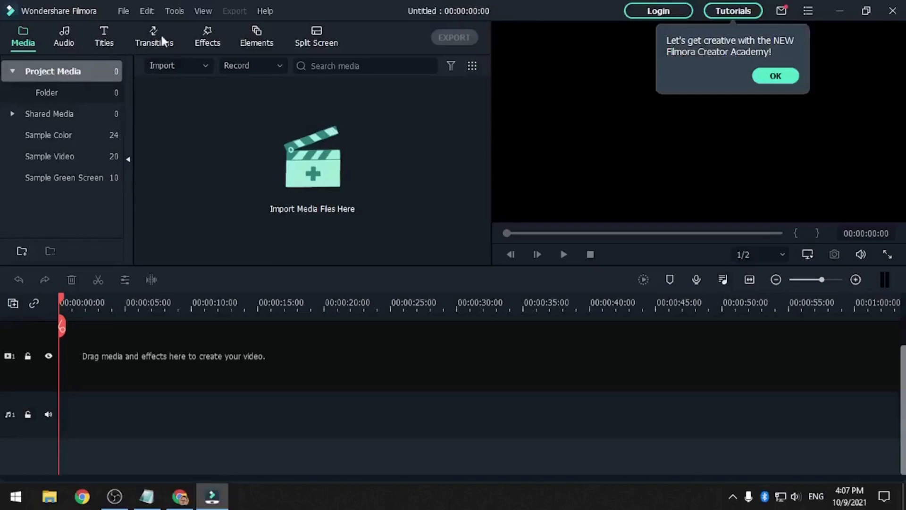
left_click(197, 64)
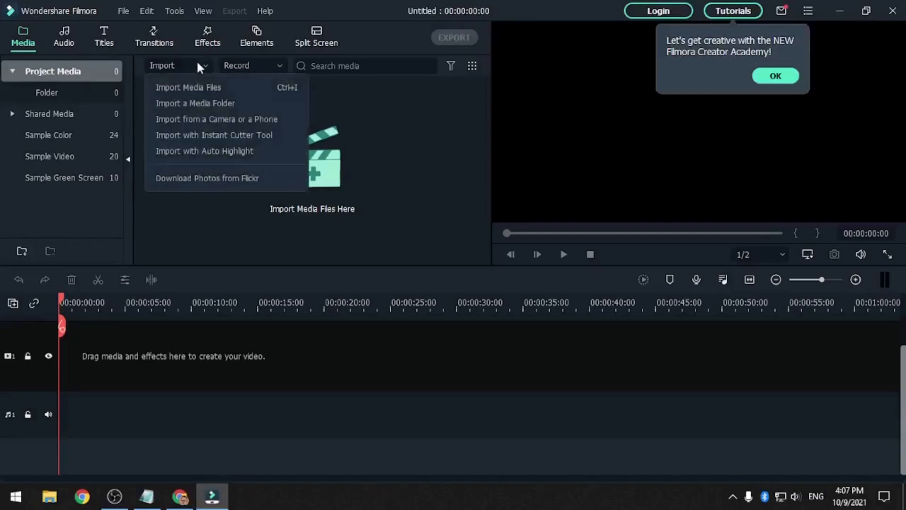
left_click(382, 106)
left_click(433, 11)
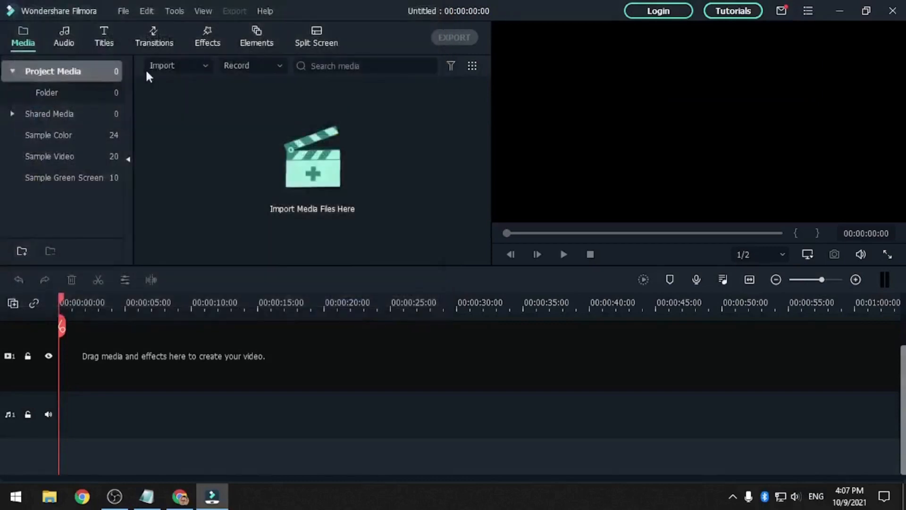
left_click(171, 66)
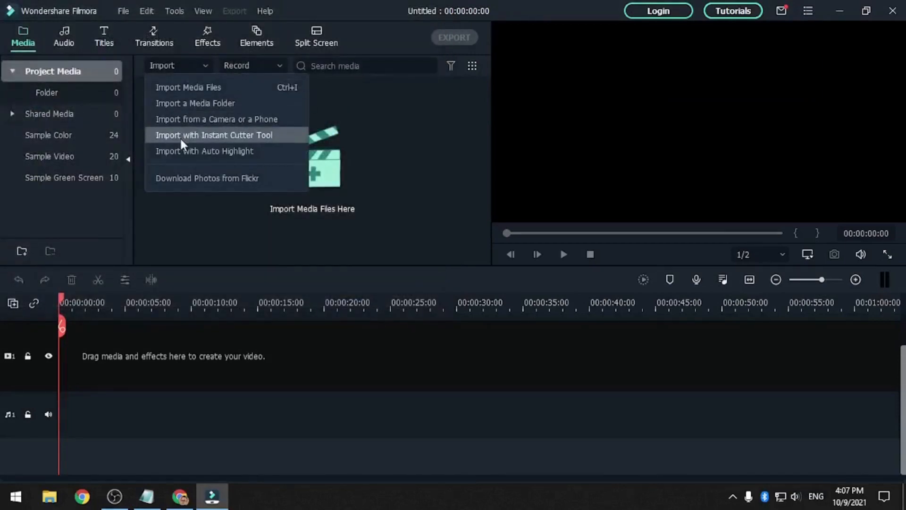
left_click(253, 134)
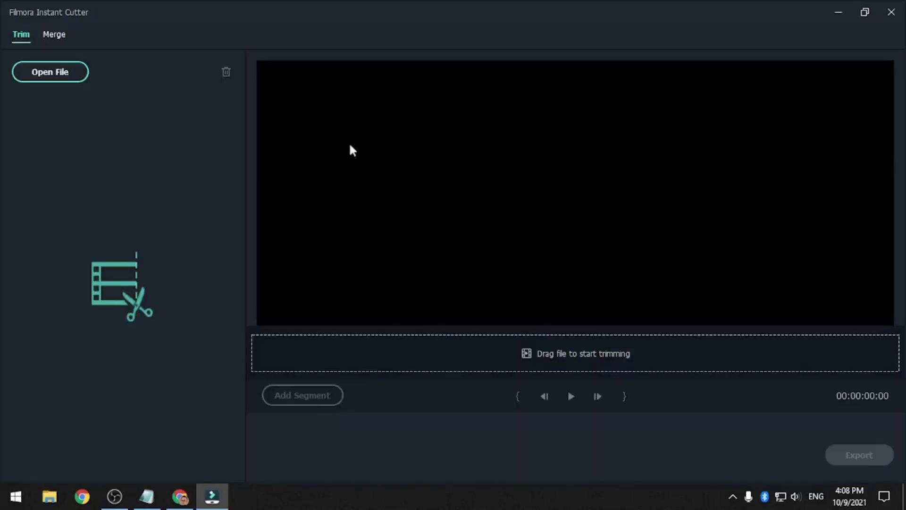
Load the video CgPierreMathT4 - 02.09.2021 from the Desktop folder into Filmora Instant Cutter for trimming
left_click(62, 77)
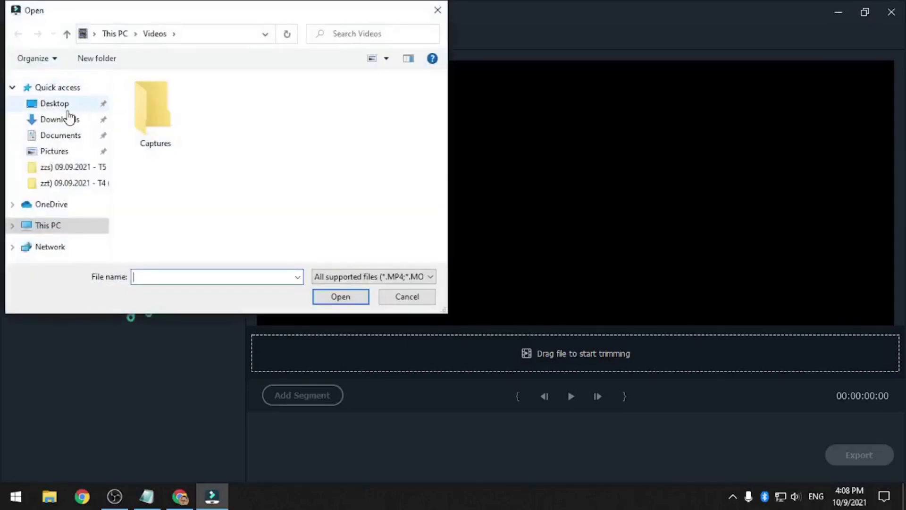
left_click(66, 105)
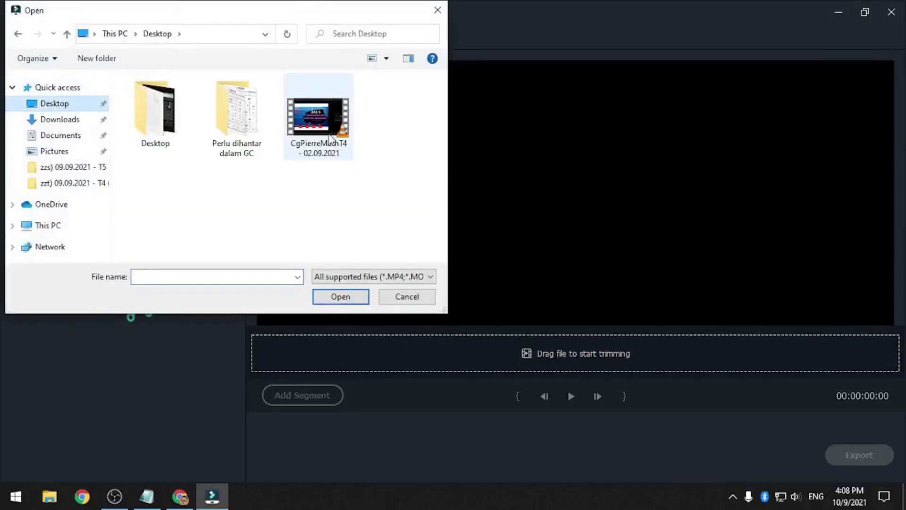
left_click(331, 139)
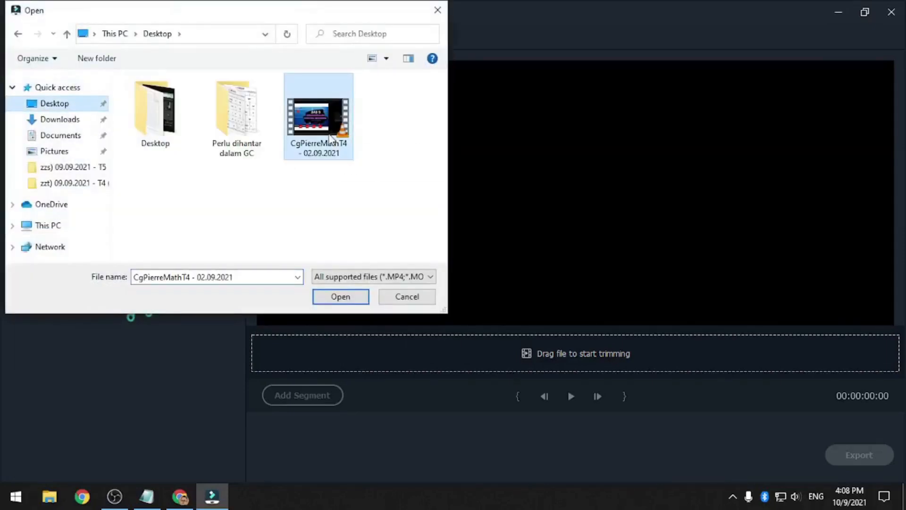
left_click(359, 302)
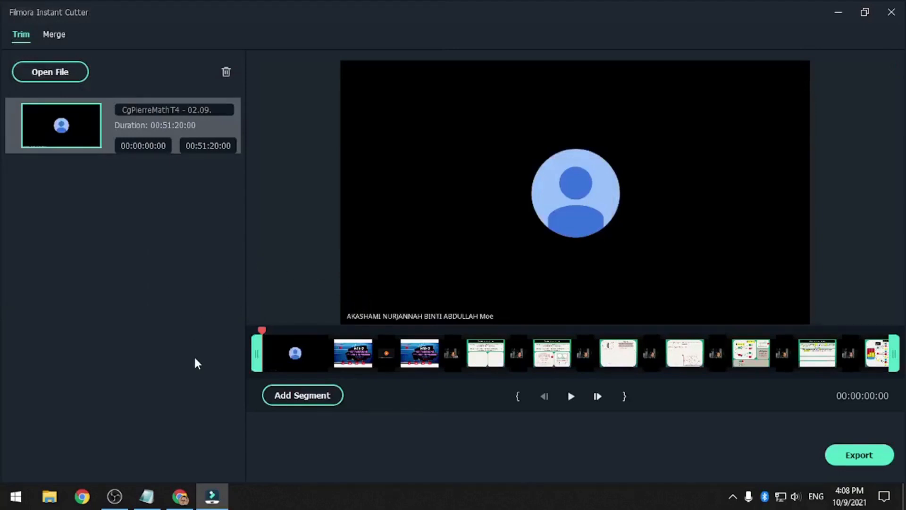
Bring up the Timeline notes over Instant Cutter, and switch back to the online video cutter in Chrome
left_click(147, 496)
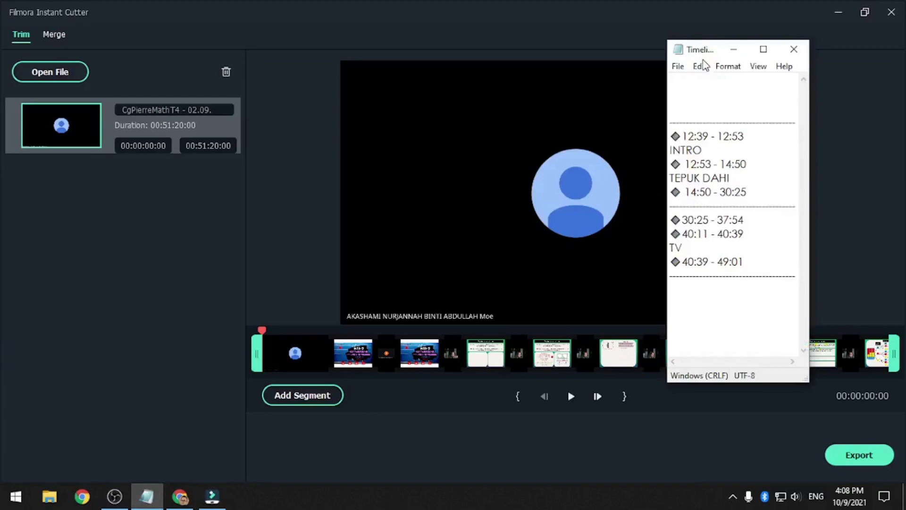
left_click(187, 500)
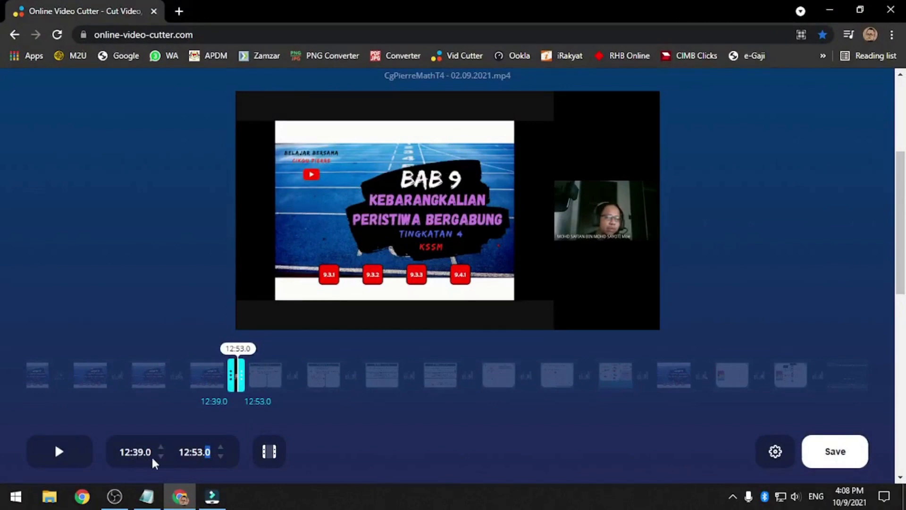
Switch to Filmora Instant Cutter and set the start time of the loaded class video to 00:12:39:00
left_click(181, 496)
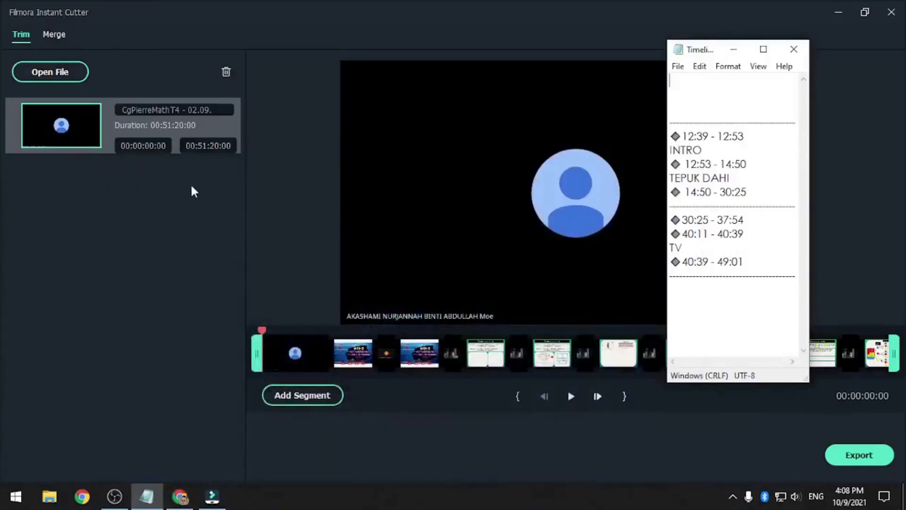
left_click(143, 146)
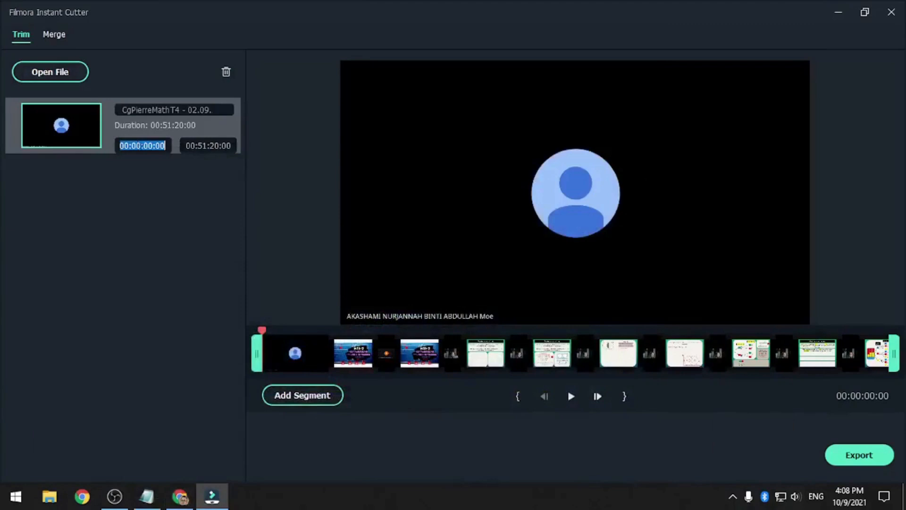
left_click_drag(131, 145, 140, 146)
type("12:39")
left_click(165, 146)
Advance the trim start in the online video cutter to 12:39.1, and return to Filmora Instant Cutter
left_click(179, 496)
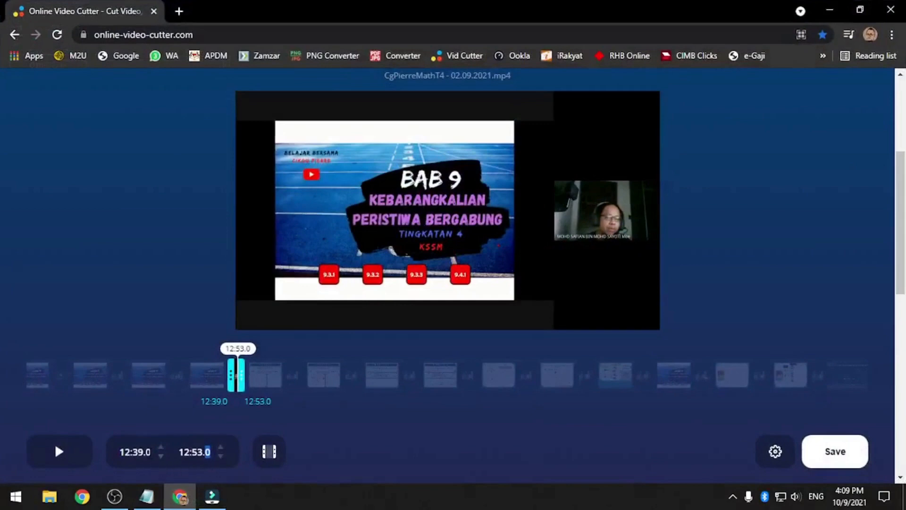
left_click(161, 448)
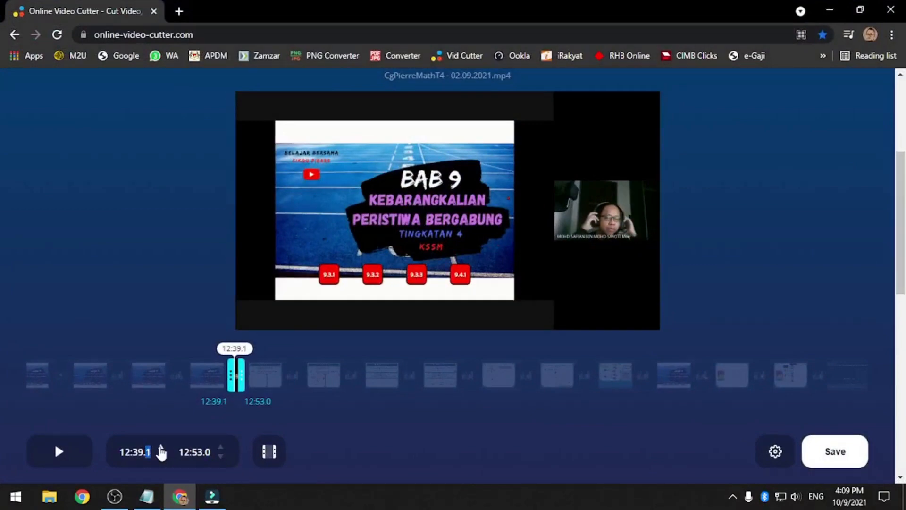
left_click(212, 496)
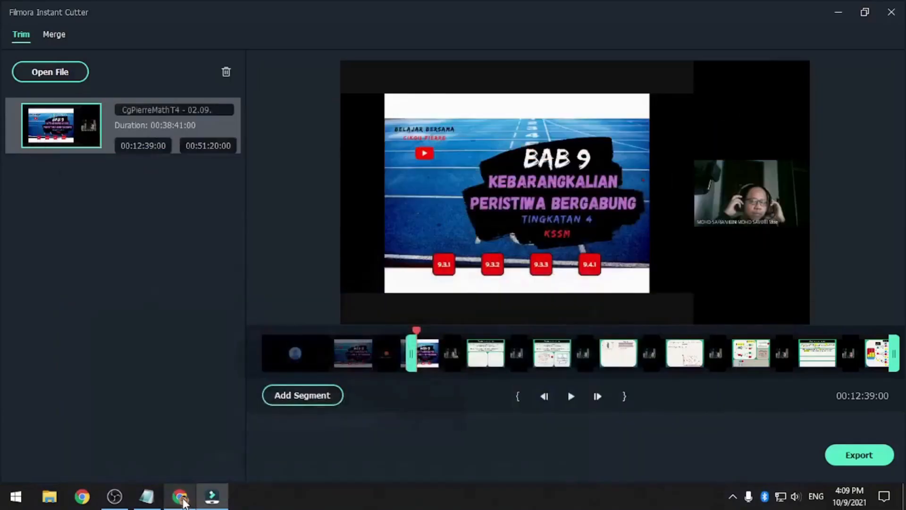
Set the clip's start time in Instant Cutter to 00:12:39:10
left_click(163, 145)
left_click(163, 146)
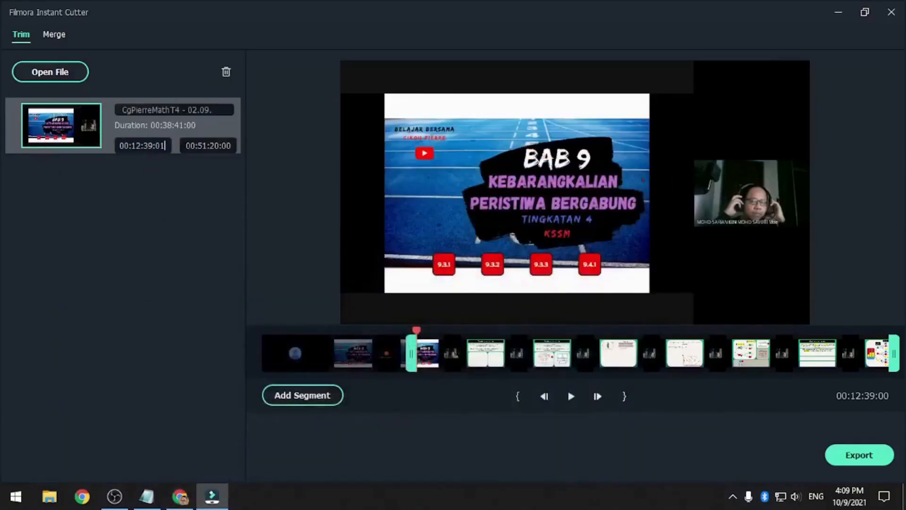
key("BackSpace")
key("BackSpace")
key("BackSpace")
type(":10")
key("Return")
Check the start time in the online video cutter, and set the Instant Cutter clip's start to 00:12:39:11
left_click(180, 497)
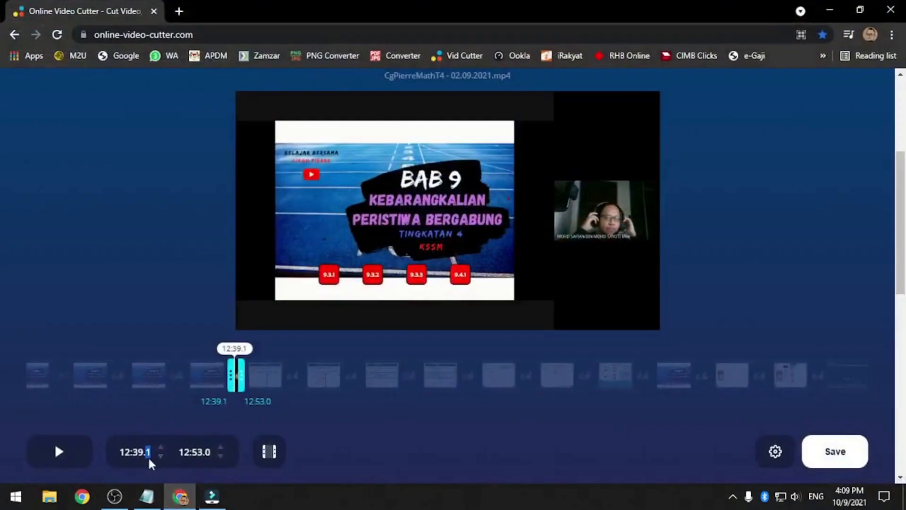
left_click(212, 497)
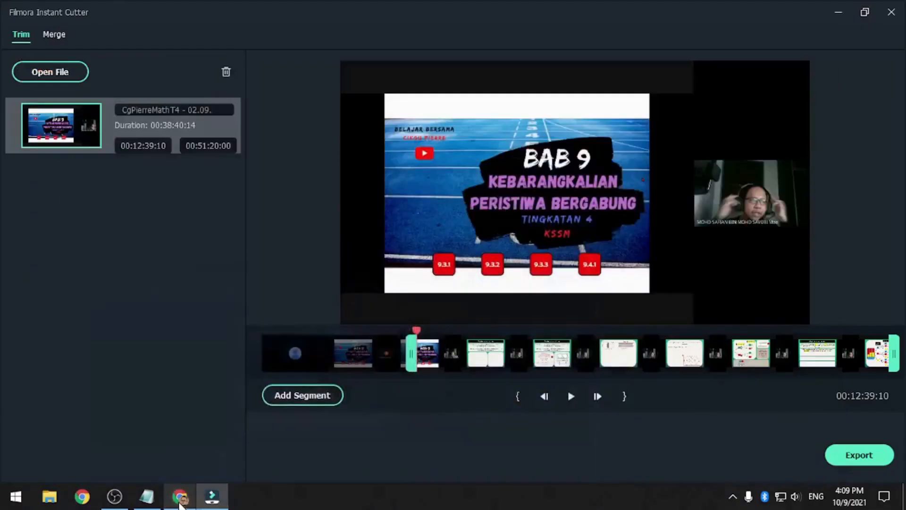
left_click(166, 144)
left_click(165, 144)
key("BackSpace")
type("1")
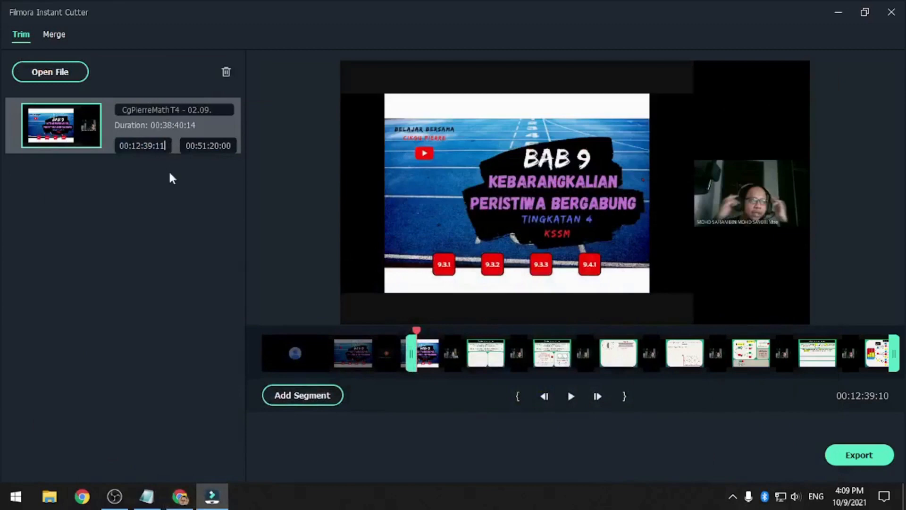
key("Return")
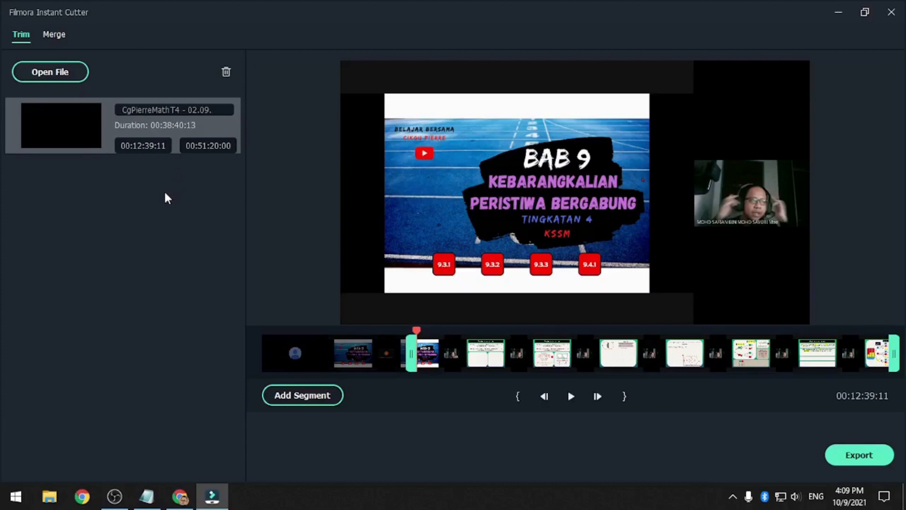
Close Instant Cutter and Filmora, and reposition the Timeline notes window on the desktop
left_click(891, 13)
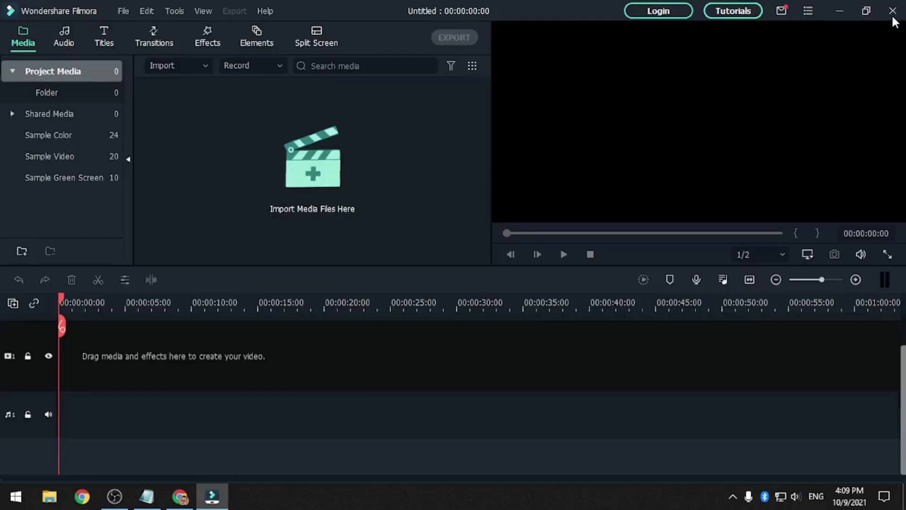
left_click(894, 7)
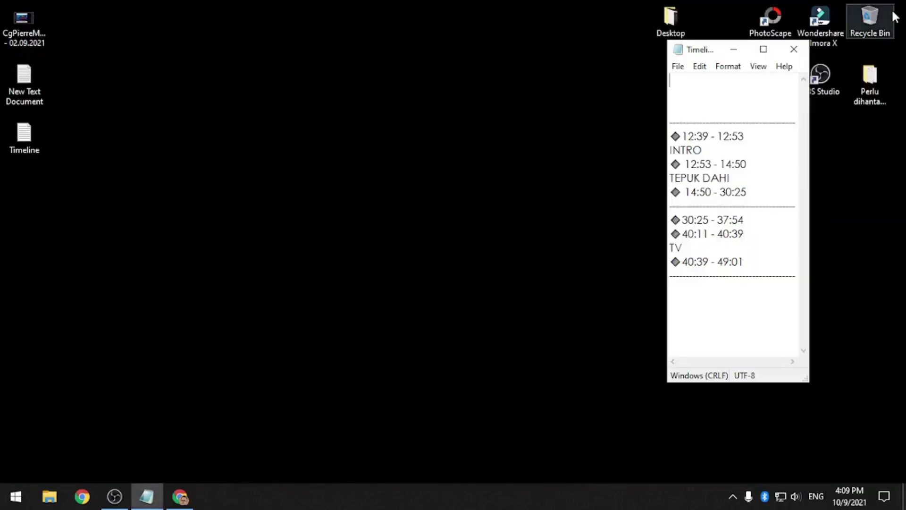
left_click_drag(702, 53, 621, 66)
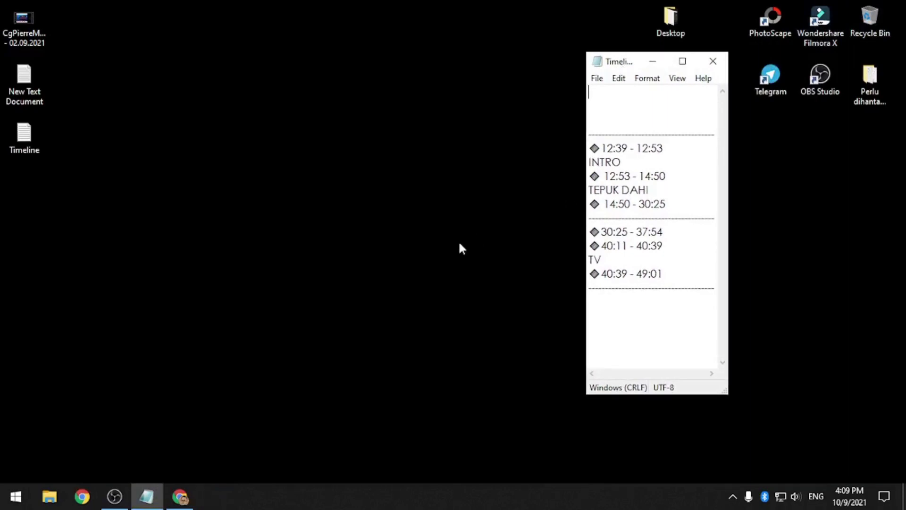
Switch to the online video cutter in Chrome, export the 12:39.1 to 12:53.0 segment, and download the resulting file
left_click(180, 496)
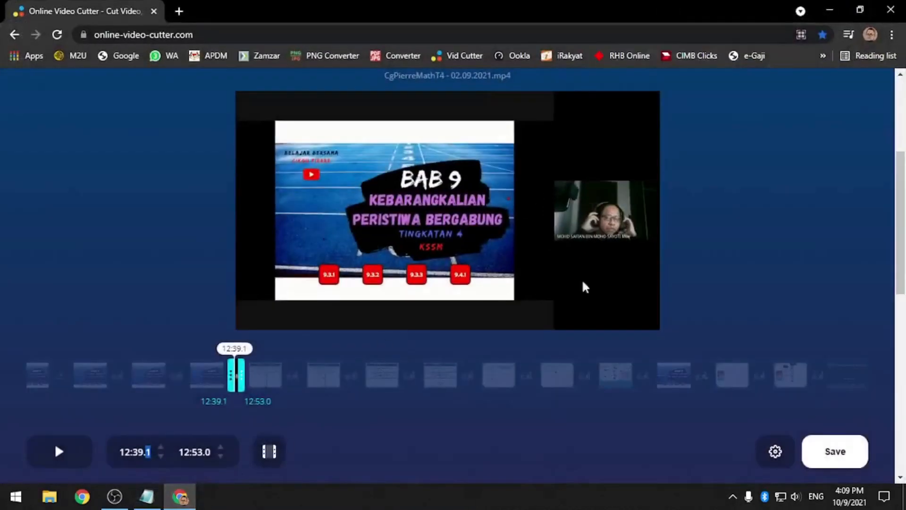
scroll(711, 270, "up", 5)
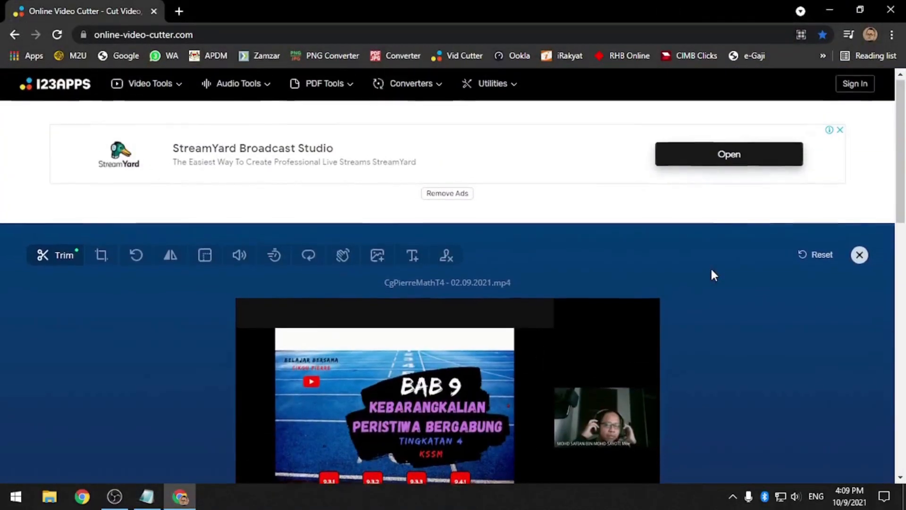
scroll(714, 275, "down", 4)
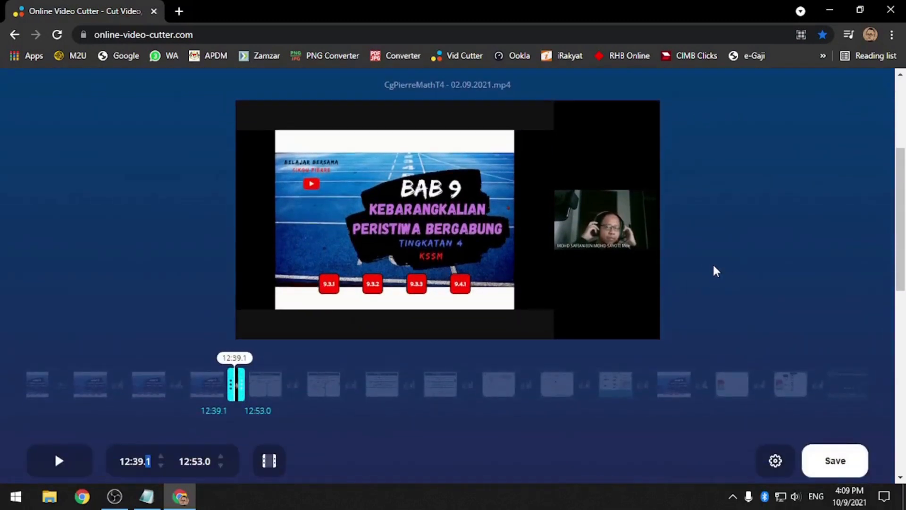
scroll(817, 409, "down", 2)
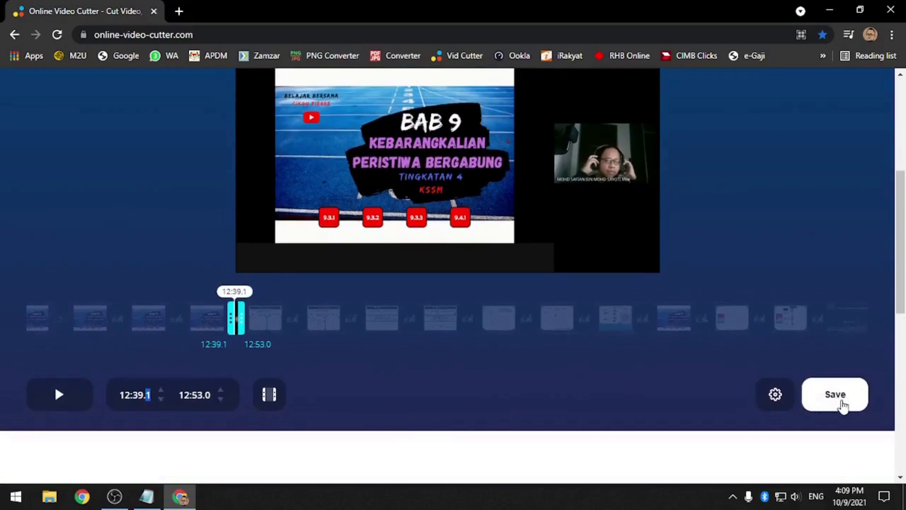
left_click(835, 394)
scroll(681, 338, "up", 3)
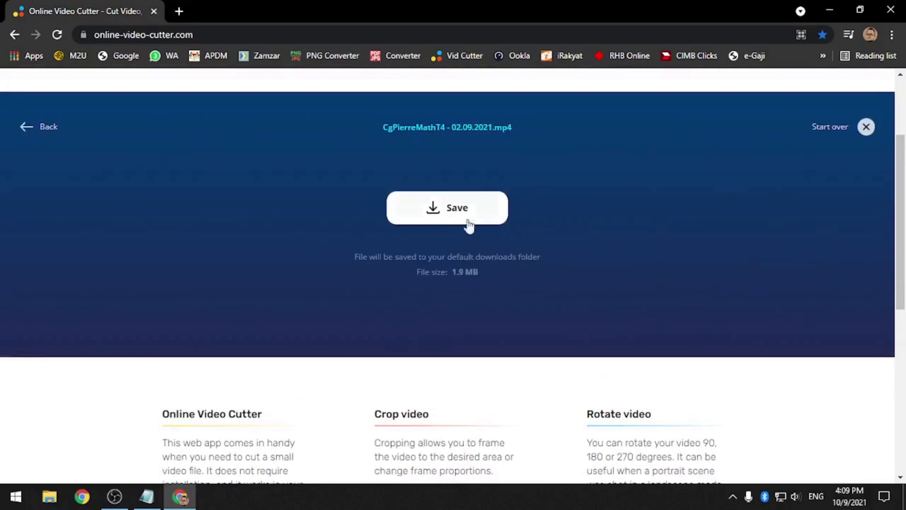
left_click(503, 220)
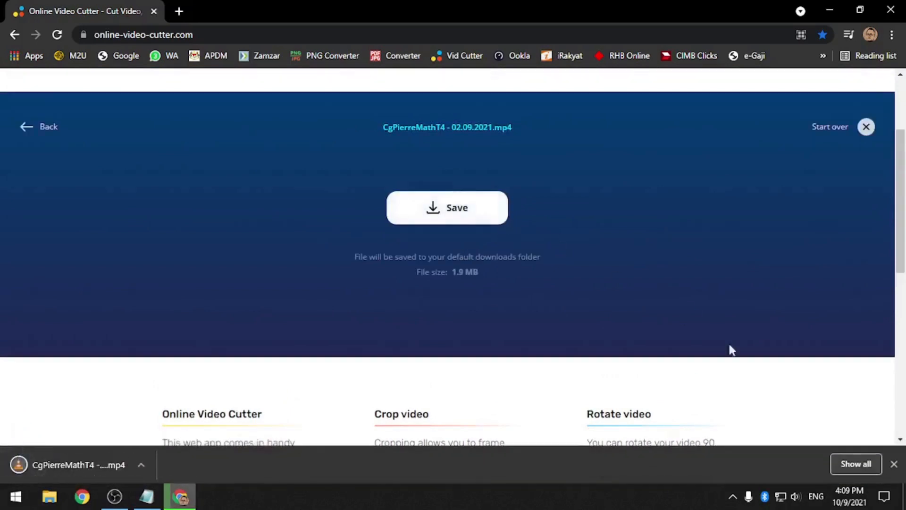
Show the downloaded clip in its folder, minimize Chrome, and move the file to the desktop
left_click(868, 466)
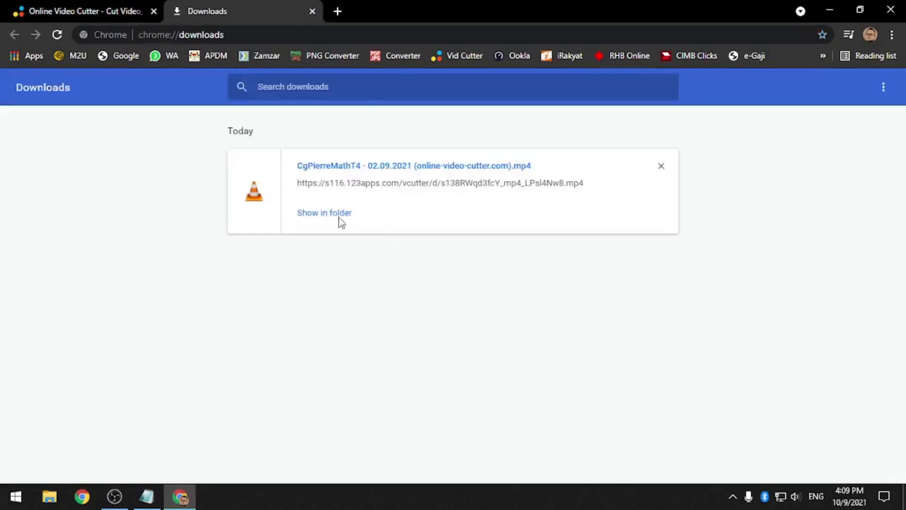
left_click(313, 214)
left_click(831, 5)
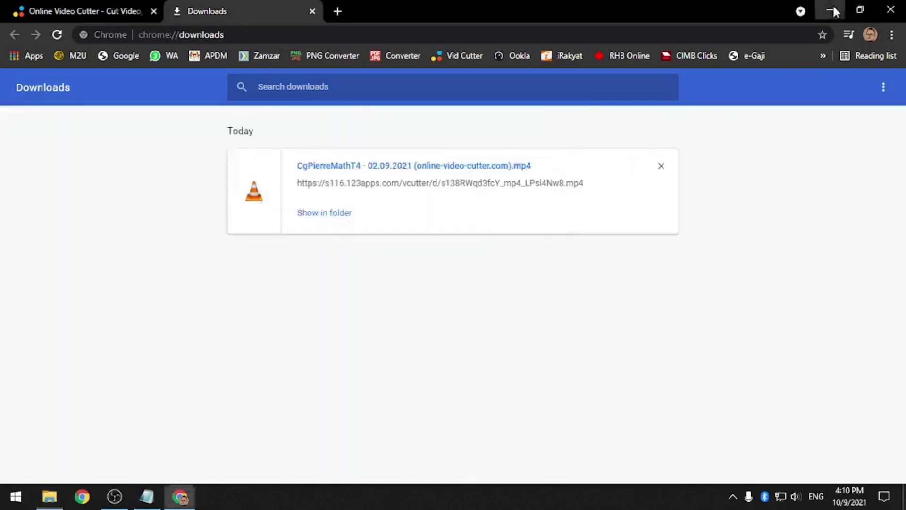
left_click_drag(403, 119, 547, 71)
left_click_drag(350, 166, 53, 261)
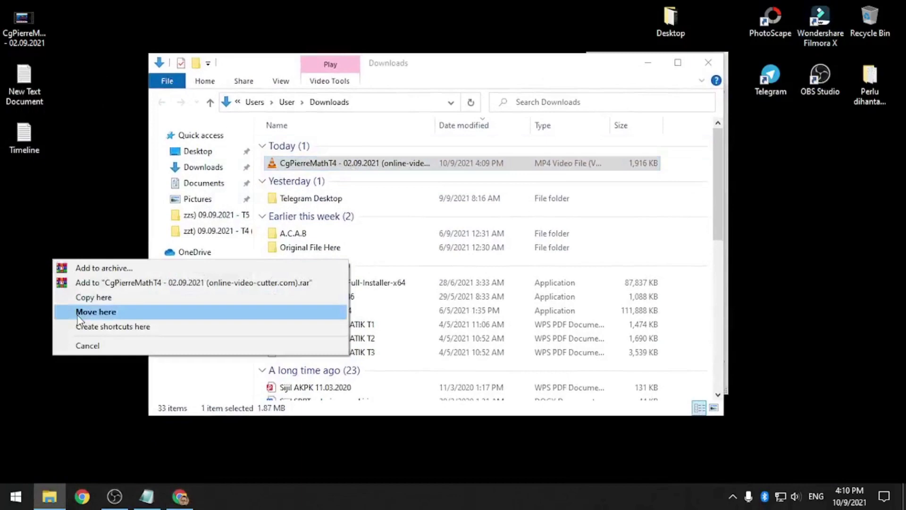
left_click(77, 312)
Rename the moved clip on the desktop as 1, and close the Downloads folder window
left_click_drag(84, 217, 33, 278)
left_click(33, 277)
type("1")
left_click(94, 269)
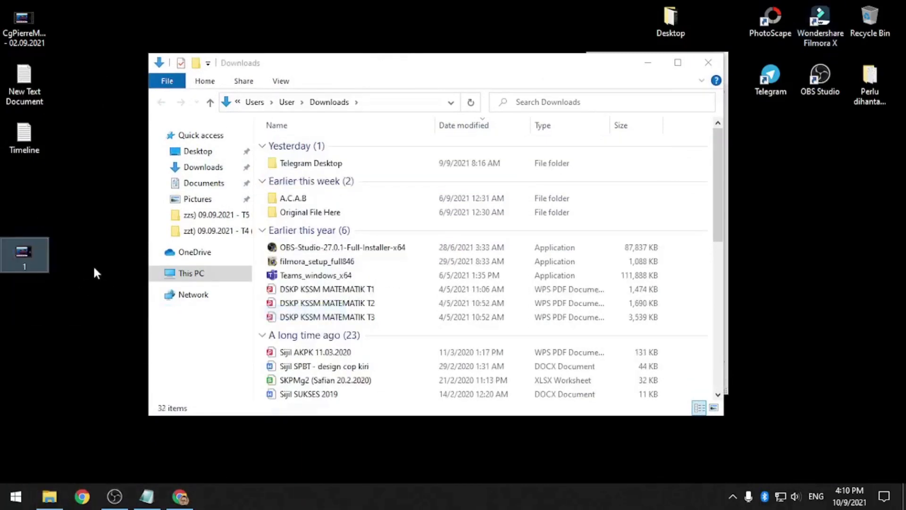
left_click(708, 62)
left_click(32, 262)
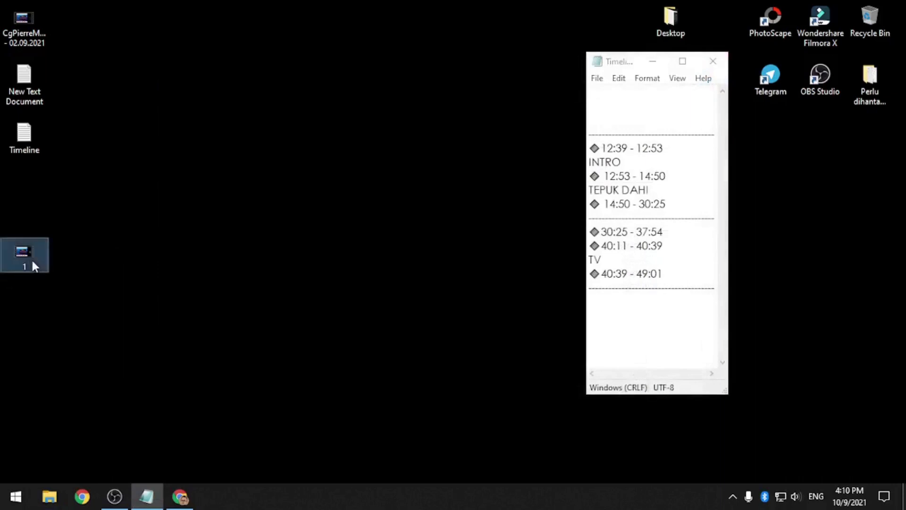
Highlight the 12:53 - 14:50 entry in the Timeline notes, and start the online video cutter over for a new file
left_click_drag(664, 148, 588, 163)
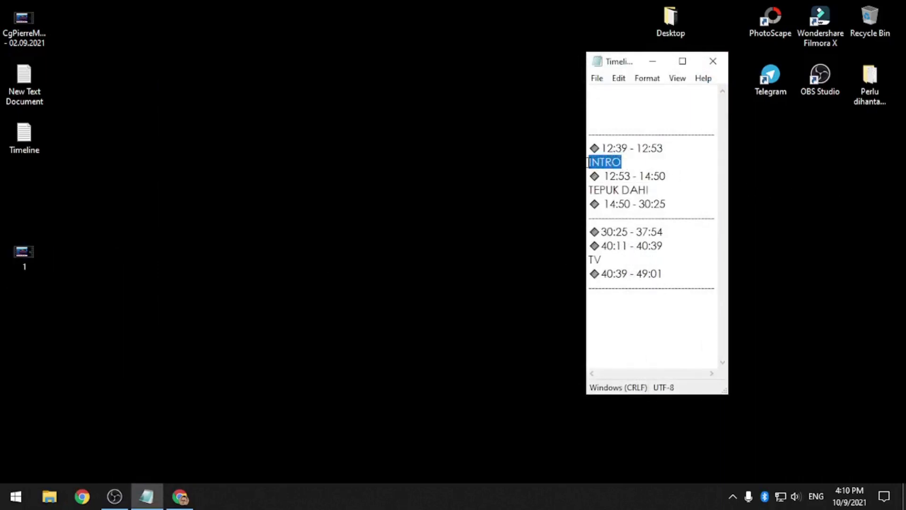
left_click_drag(670, 176, 590, 176)
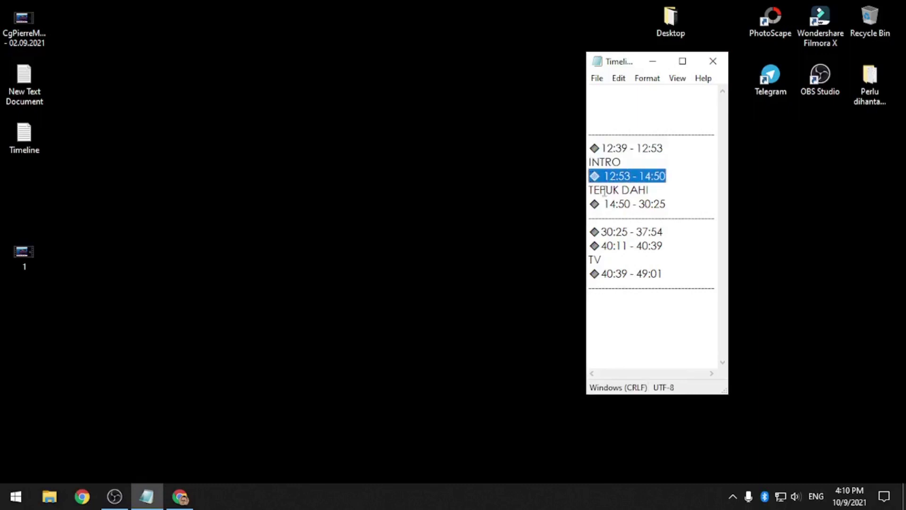
left_click(181, 497)
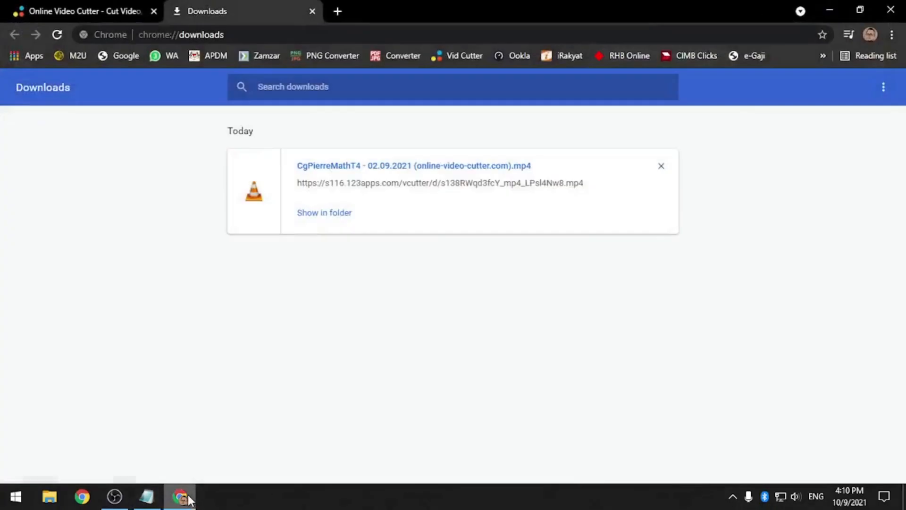
left_click(85, 8)
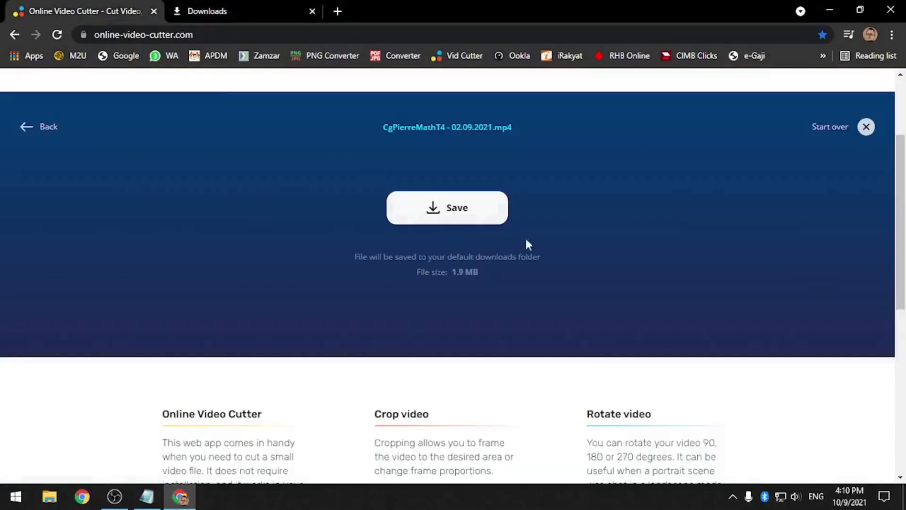
left_click(866, 126)
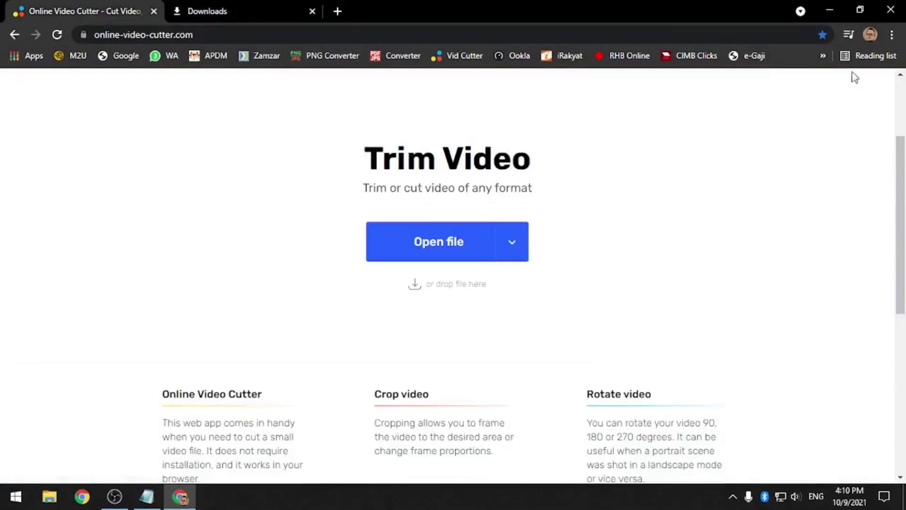
Load the desktop video CgPierreMathT4 - 02.09.2021 into the online cutter, and maximize the browser window
left_click(860, 10)
left_click_drag(21, 24, 380, 223)
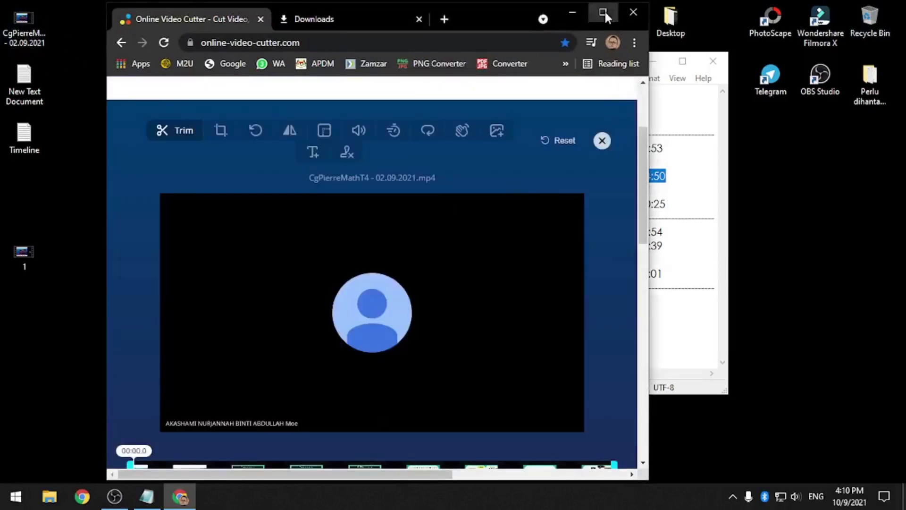
left_click(604, 10)
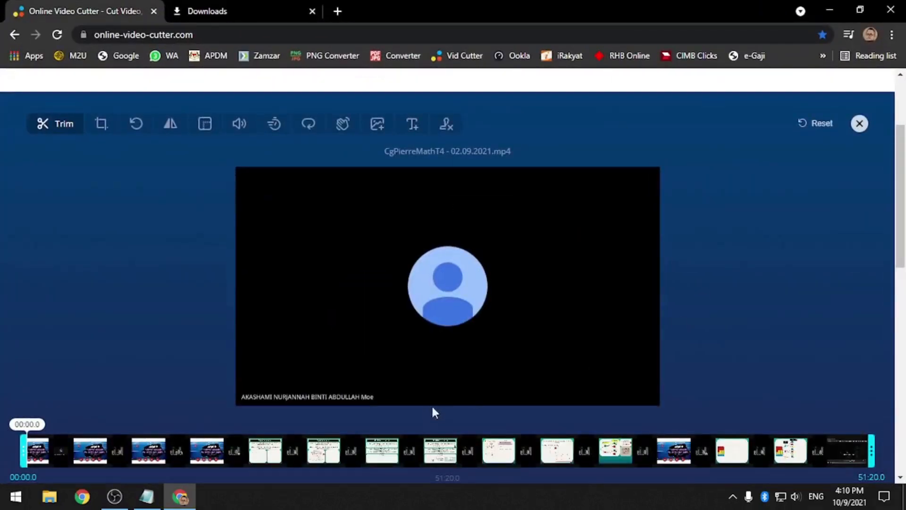
Check the Timeline notes and set the trim's start time to 12:53 in the online cutter
scroll(444, 399, "down", 3)
left_click(148, 497)
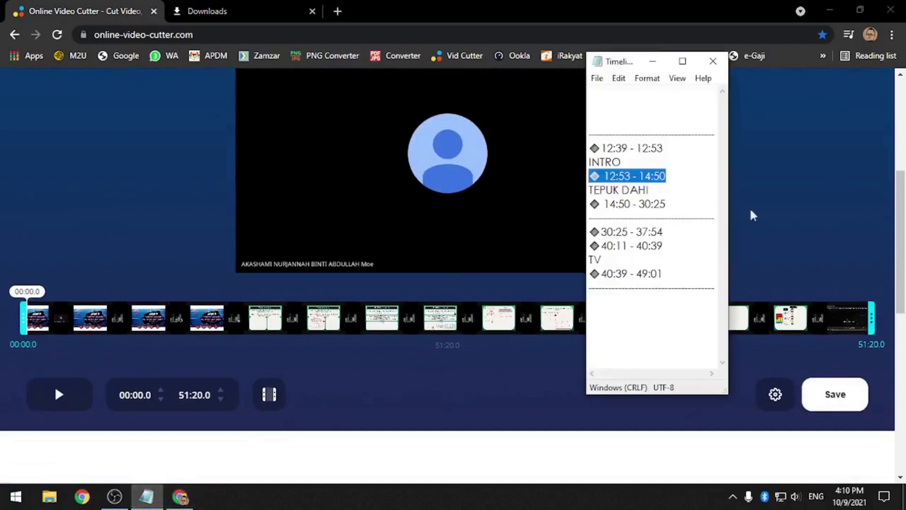
left_click(126, 396)
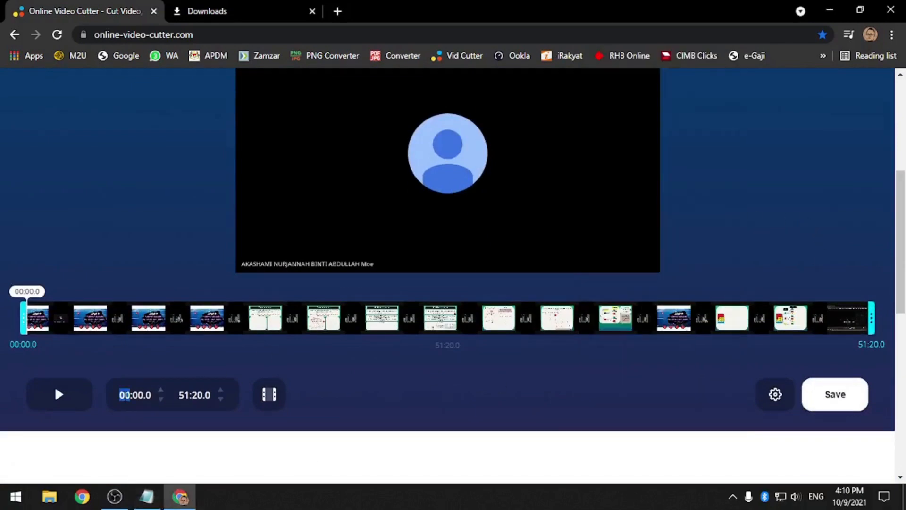
type("12")
type("05")
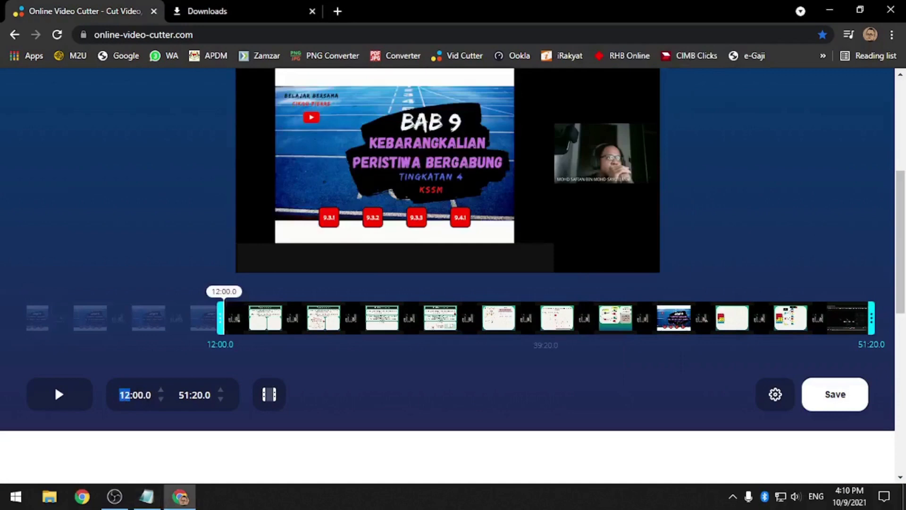
type("2")
key("BackSpace")
key("Right")
type("53")
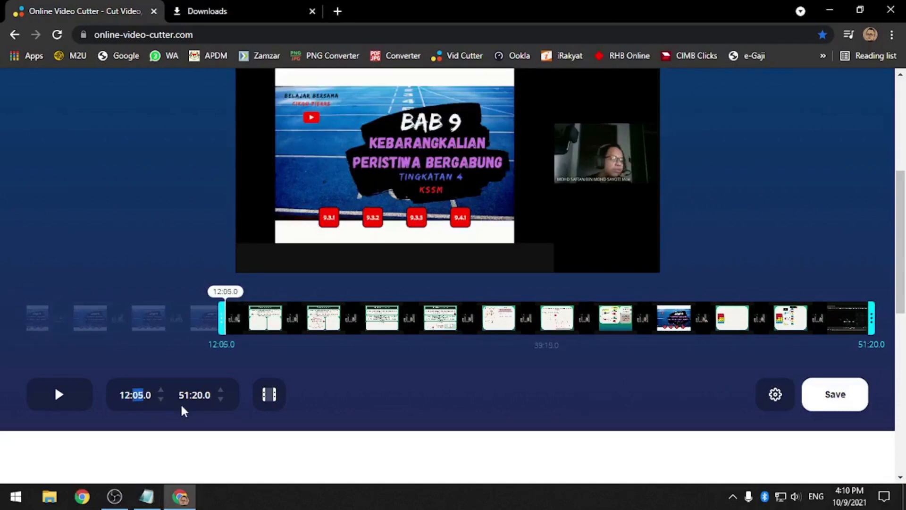
Consult the Timeline notes again and set the trim's end time to 14:50
key("Tab")
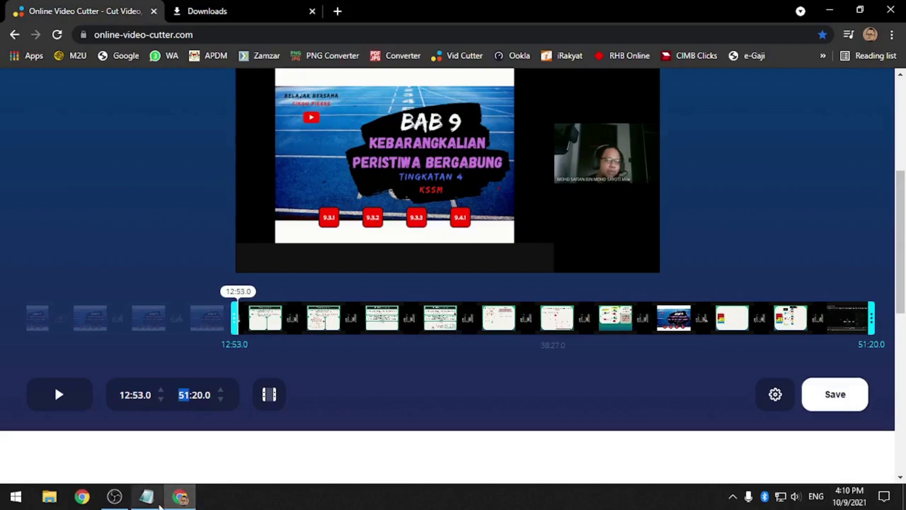
left_click(156, 500)
left_click(157, 505)
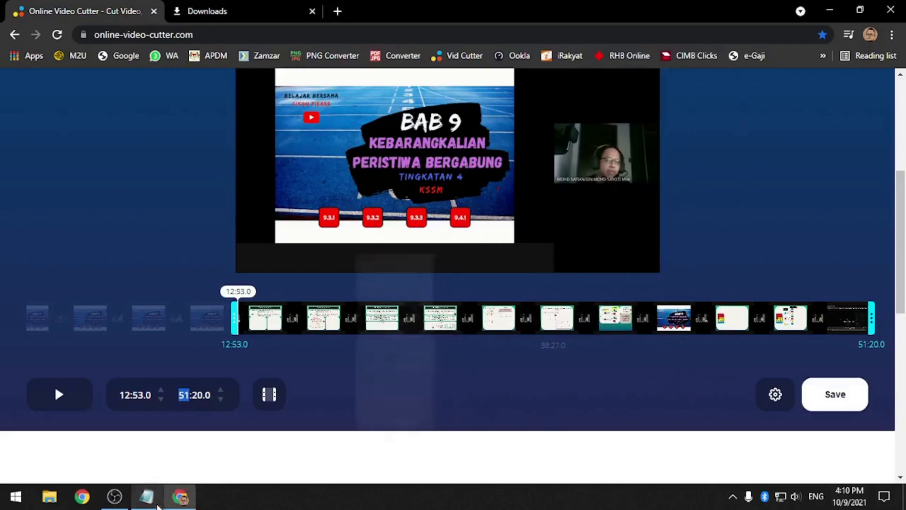
type("14:50")
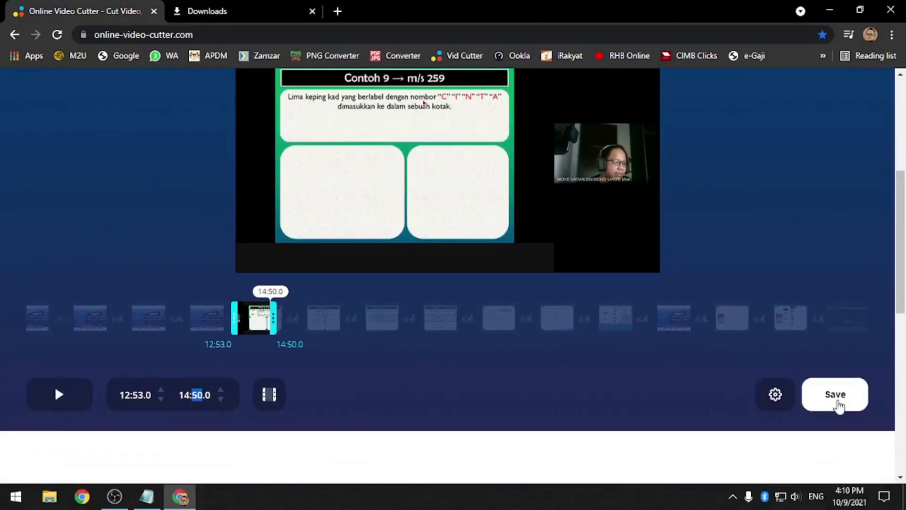
Export the trimmed clip, download it, and open the browser's full downloads list
scroll(835, 401, "up", 2)
left_click(849, 461)
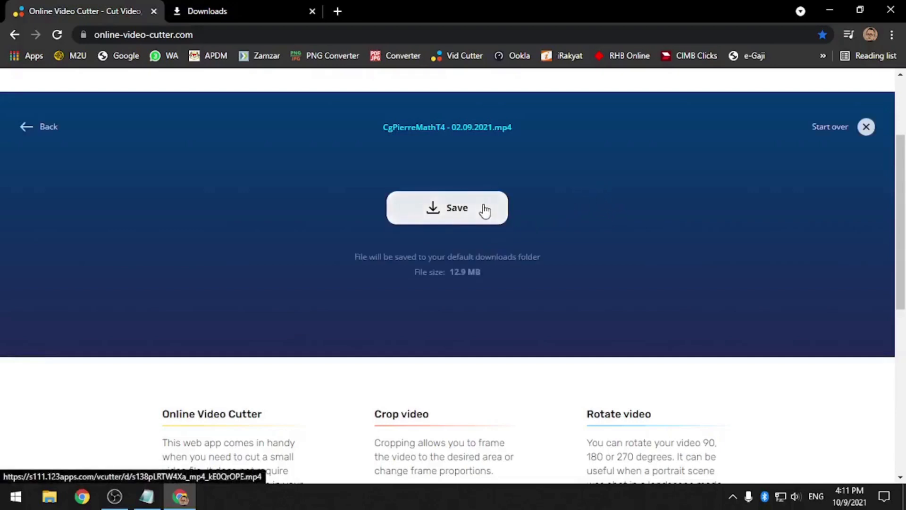
left_click(485, 210)
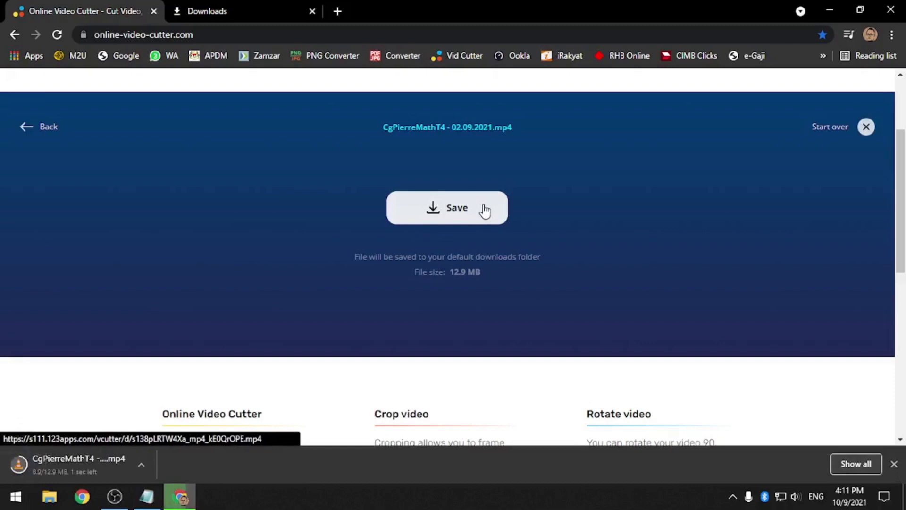
left_click(860, 463)
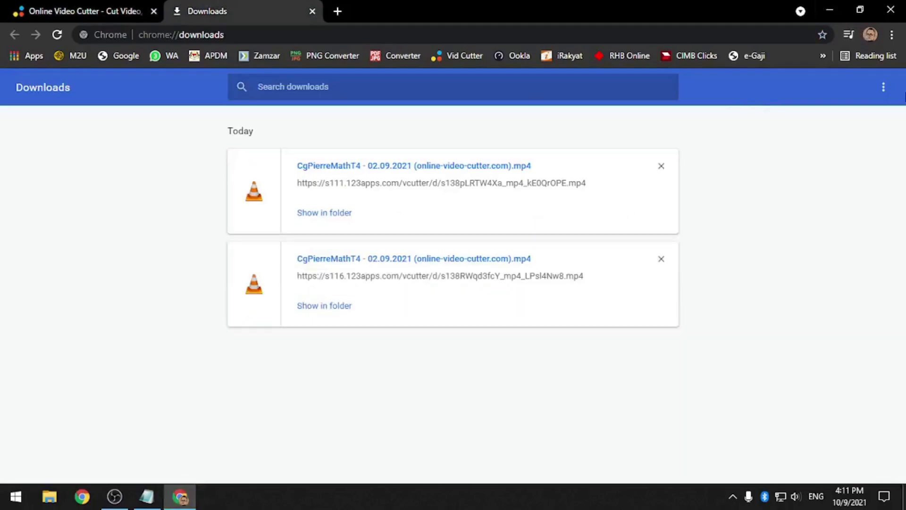
Shrink the browser window, show the newest download in its folder, and move the clip to the desktop, closing the folder window
left_click(861, 8)
left_click(252, 223)
left_click_drag(321, 162, 50, 314)
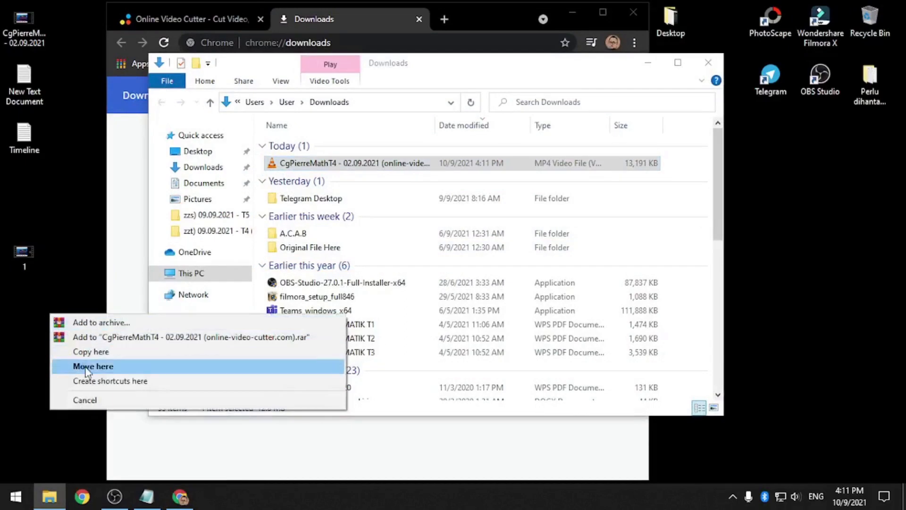
left_click(87, 366)
left_click(702, 62)
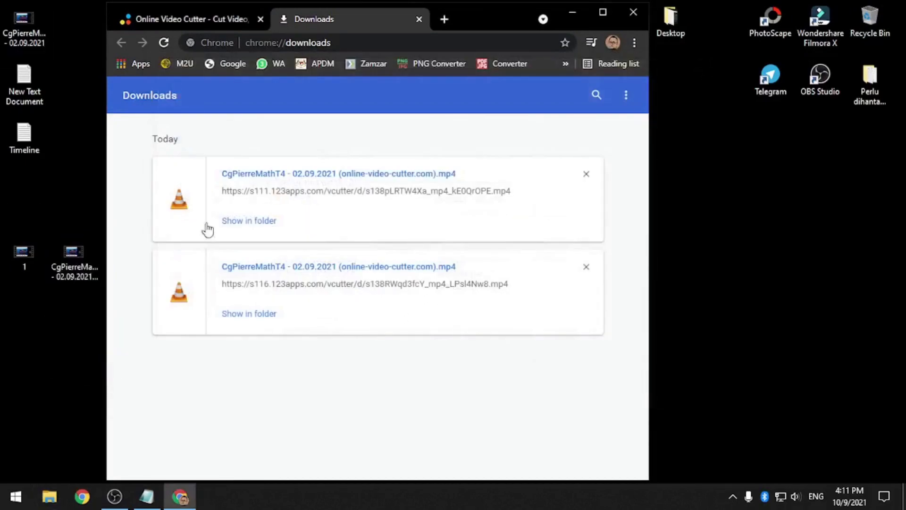
Place the new clip below clip 1 on the desktop and rename it as 2
left_click_drag(73, 255, 35, 308)
key("F2")
type("2")
key("Return")
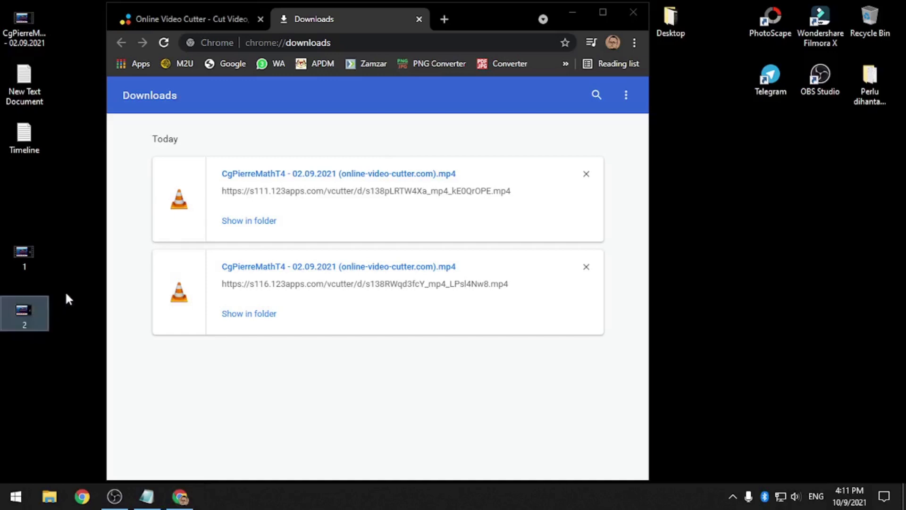
Minimize the browser and review the Timeline notes, examining the INTRO line and all entries from 12:39 through 49:01
left_click(582, 14)
left_click(150, 505)
left_click(672, 172)
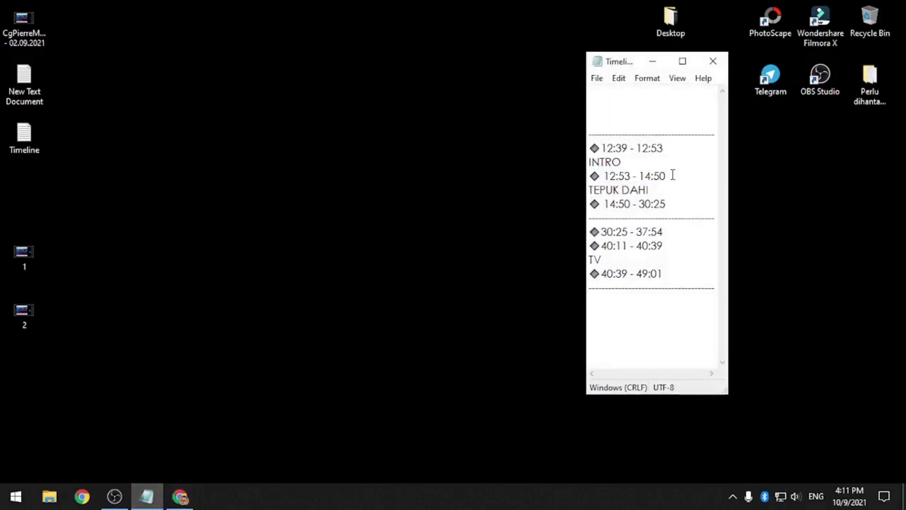
left_click_drag(622, 161, 589, 162)
left_click(409, 231)
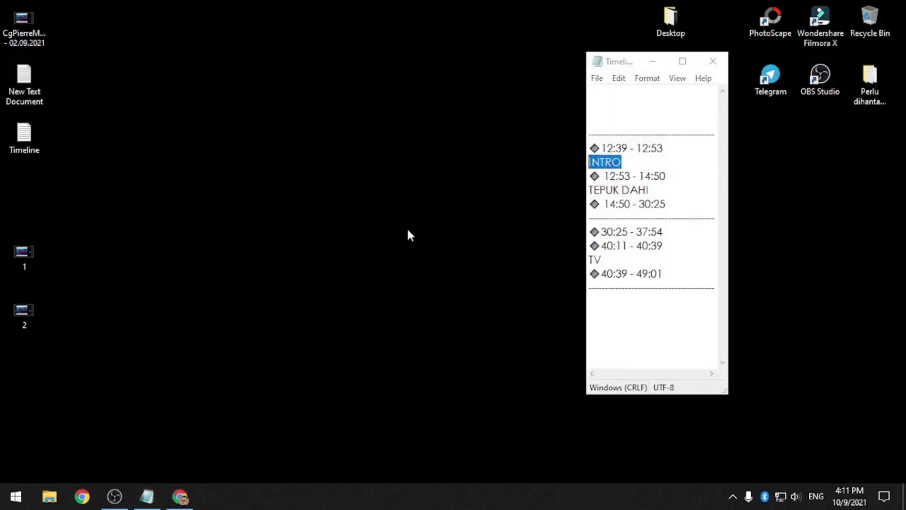
left_click(629, 162)
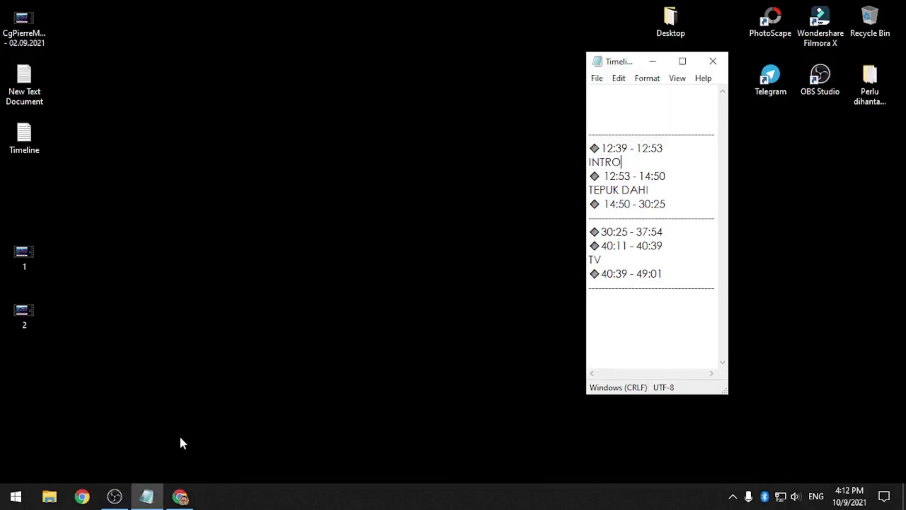
left_click_drag(590, 148, 675, 275)
left_click(685, 267)
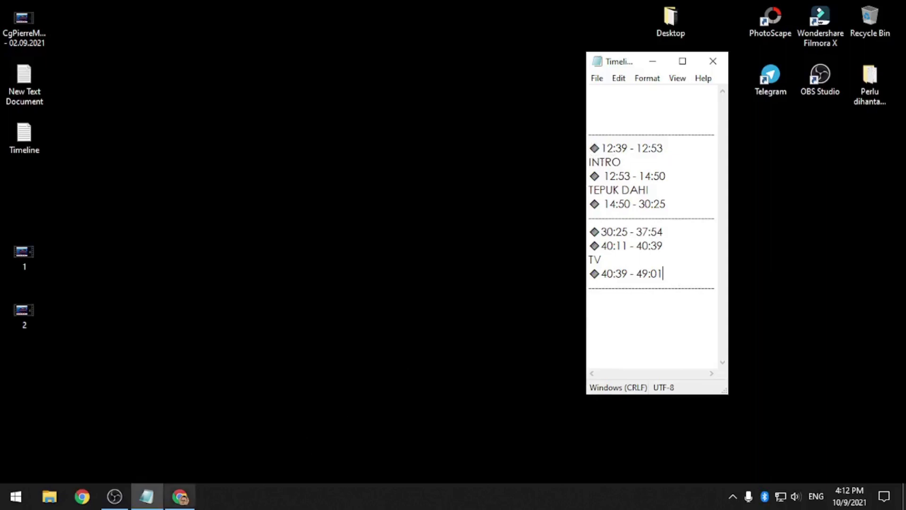
Load the desktop video CgPierreMathT4 - 02.09.2021 into the online cutter once more, and close the browser
left_click(179, 496)
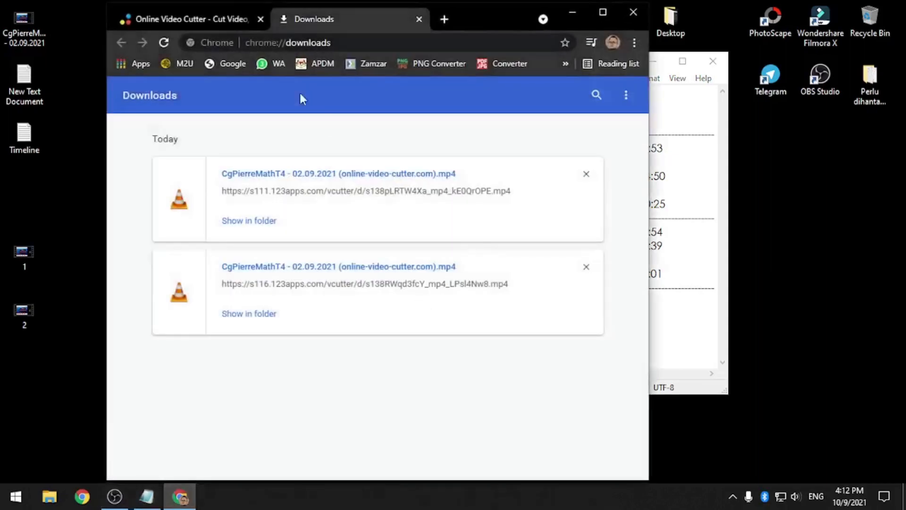
left_click(227, 18)
left_click(609, 135)
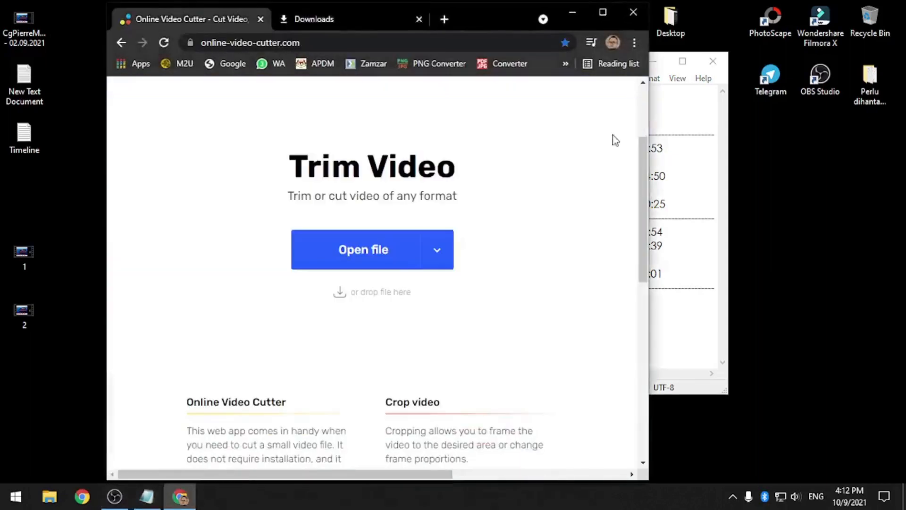
left_click(608, 13)
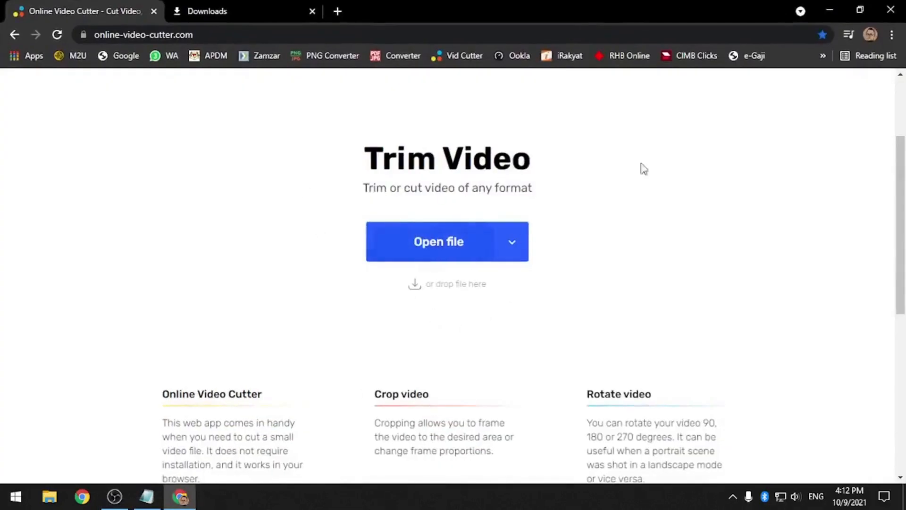
left_click(860, 10)
left_click_drag(37, 42, 373, 236)
left_click(603, 12)
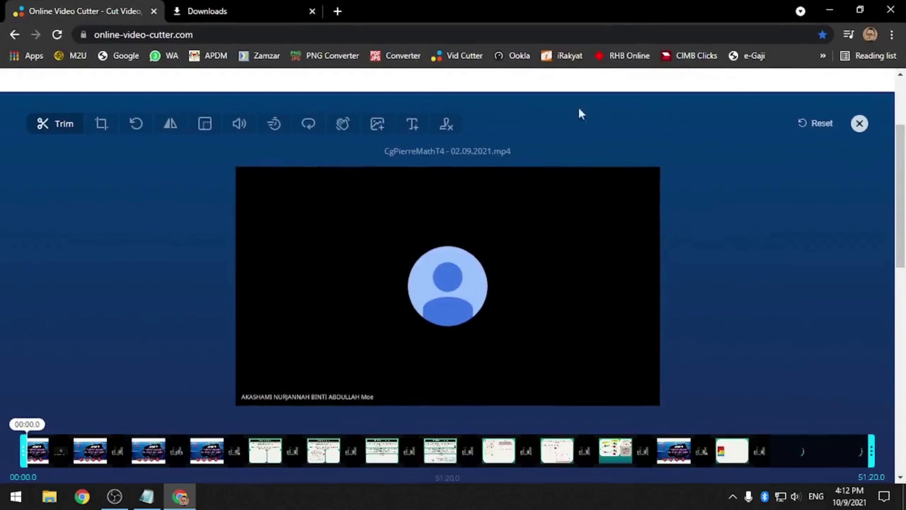
scroll(638, 324, "down", 3)
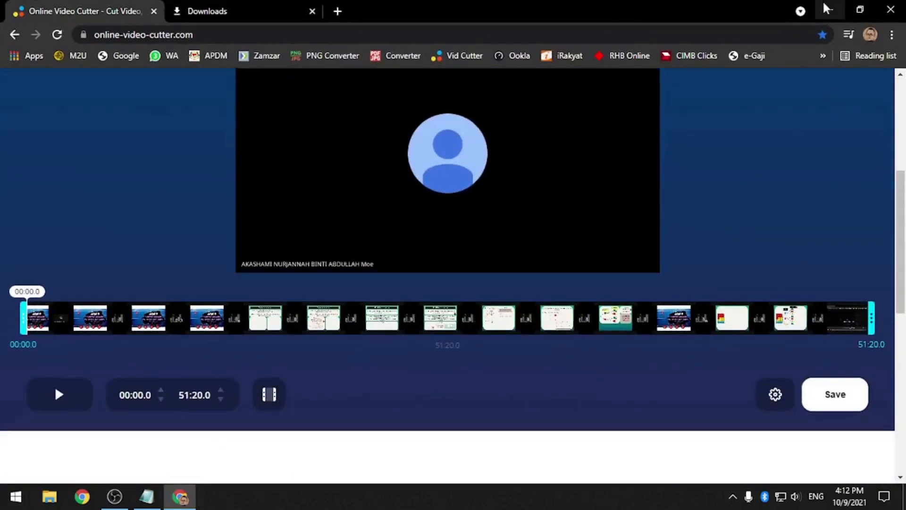
left_click(891, 9)
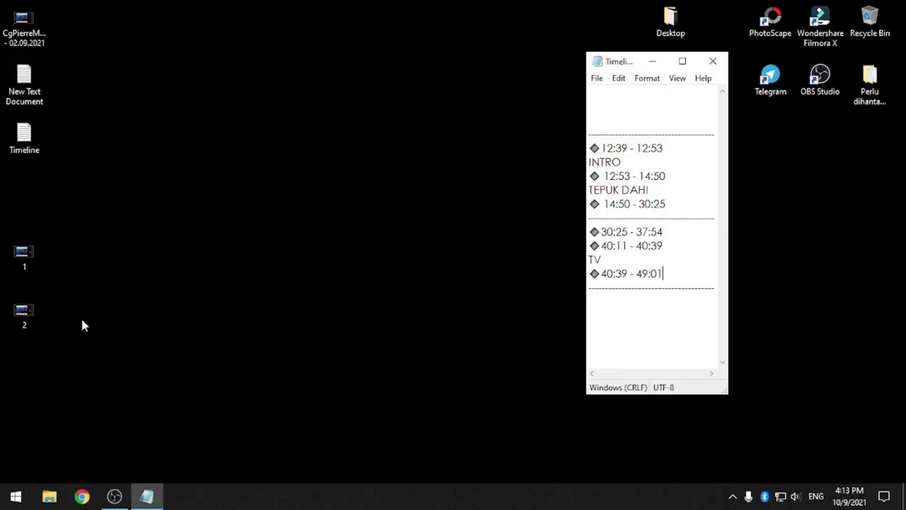
Review the Timeline notes by highlighting the 12:39 to 30:25 group and the 30:25 to 49:01 group
left_click_drag(675, 150, 683, 270)
left_click(686, 275)
left_click_drag(594, 148, 670, 204)
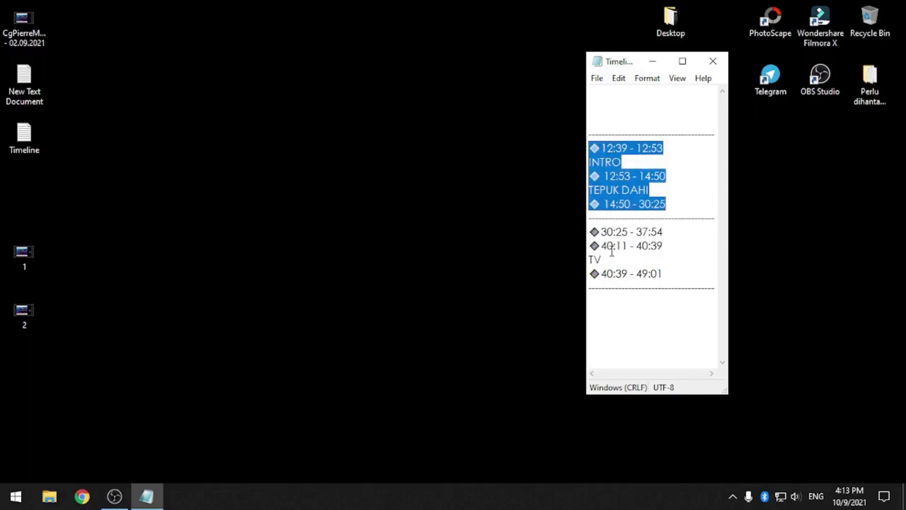
left_click(32, 41)
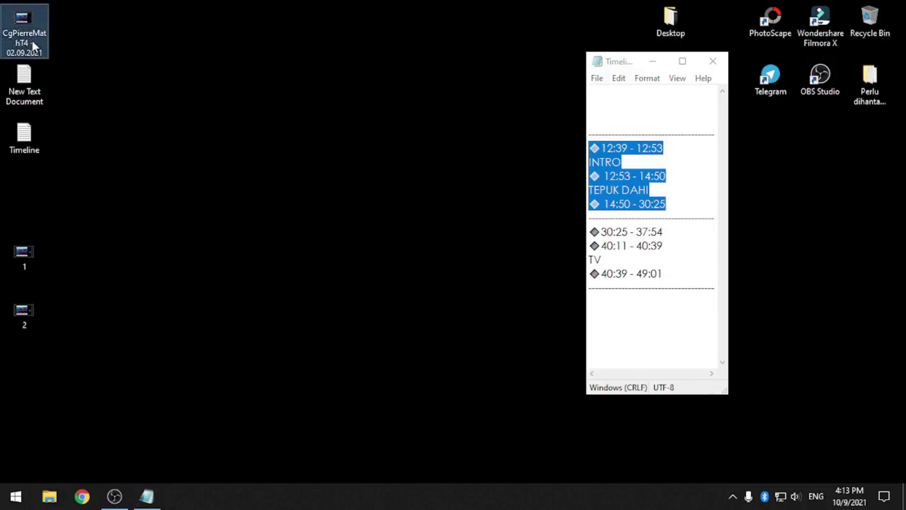
left_click(707, 194)
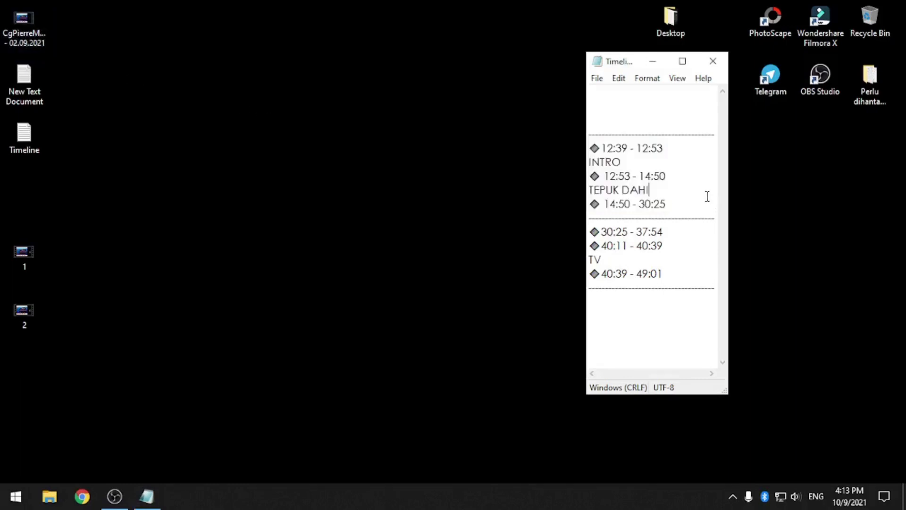
left_click_drag(688, 207, 594, 147)
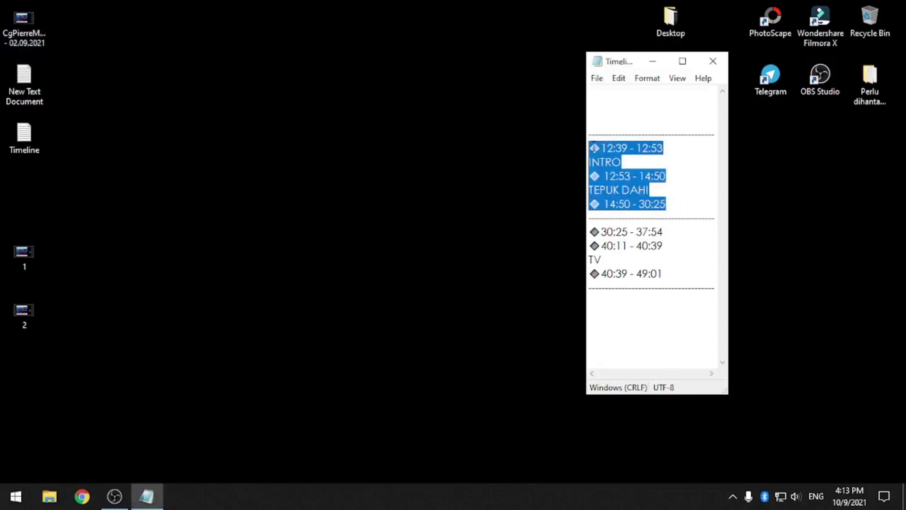
left_click_drag(678, 276, 592, 228)
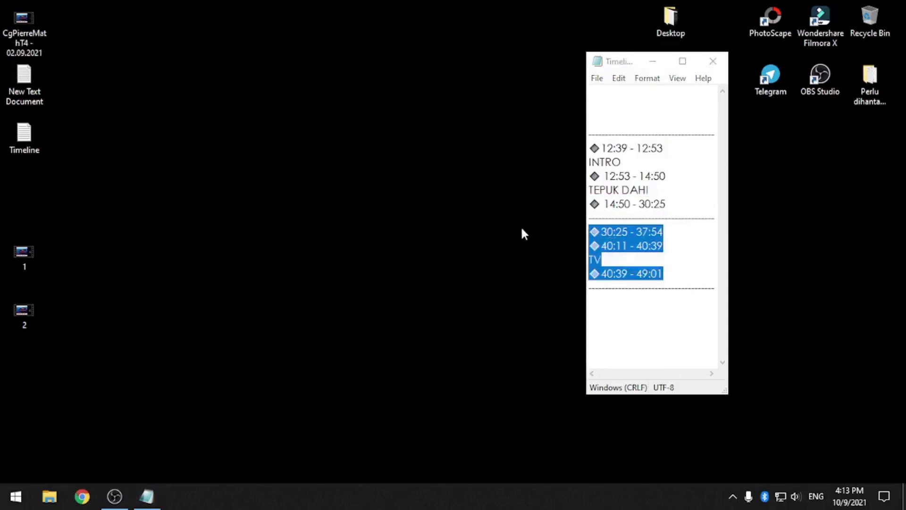
left_click(679, 311)
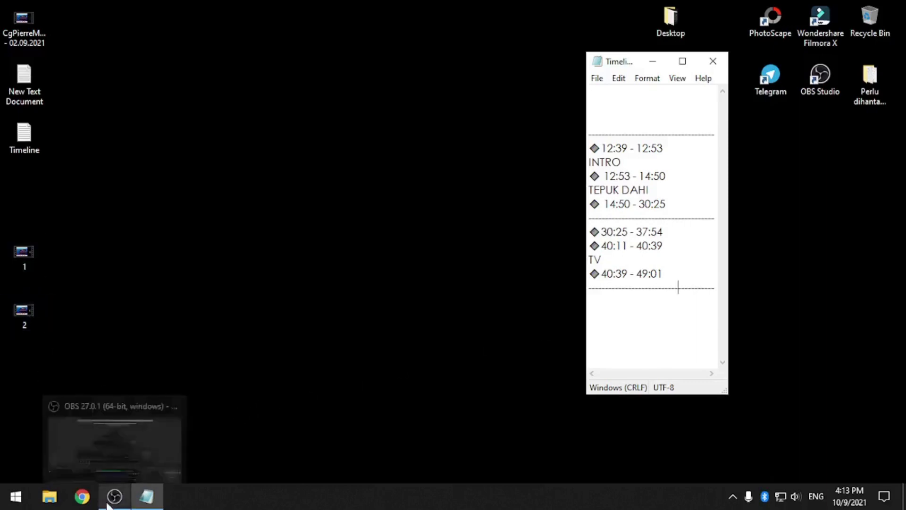
Open Chrome with the Ministry of Education profile and go to Canva
left_click(83, 497)
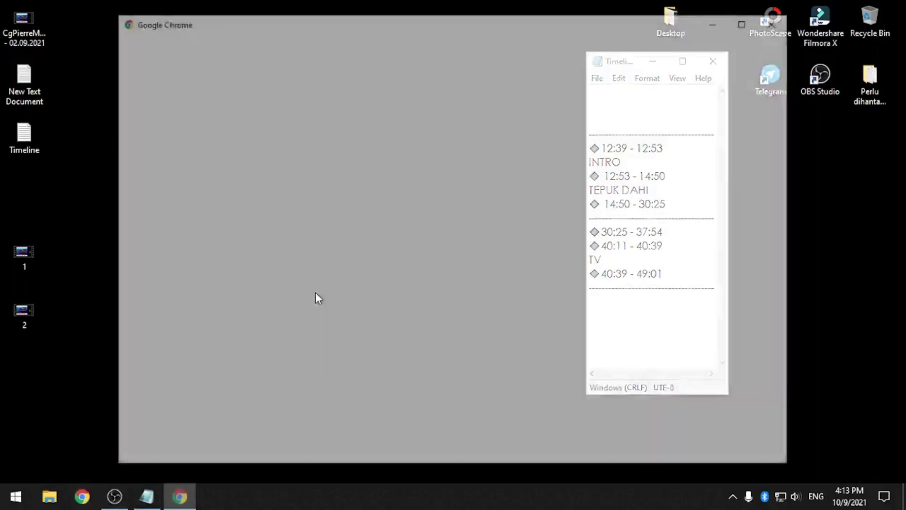
left_click(415, 257)
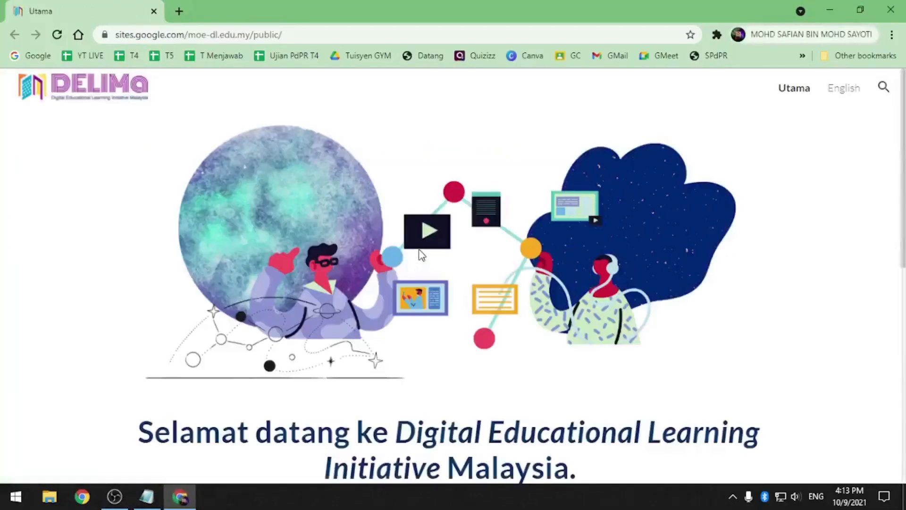
left_click(529, 61)
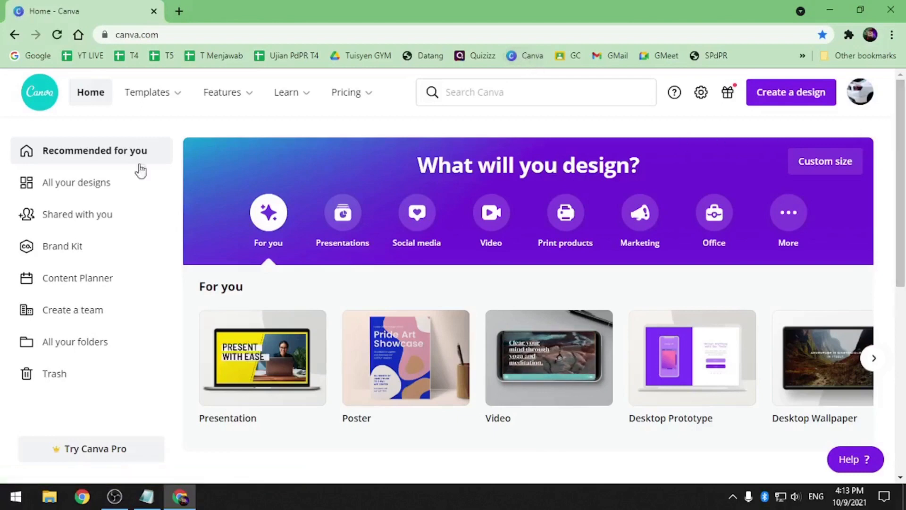
Create a blank 1920 × 1080 px video design, and shrink the browser window to expose the desktop clips
mouse_move(526, 342)
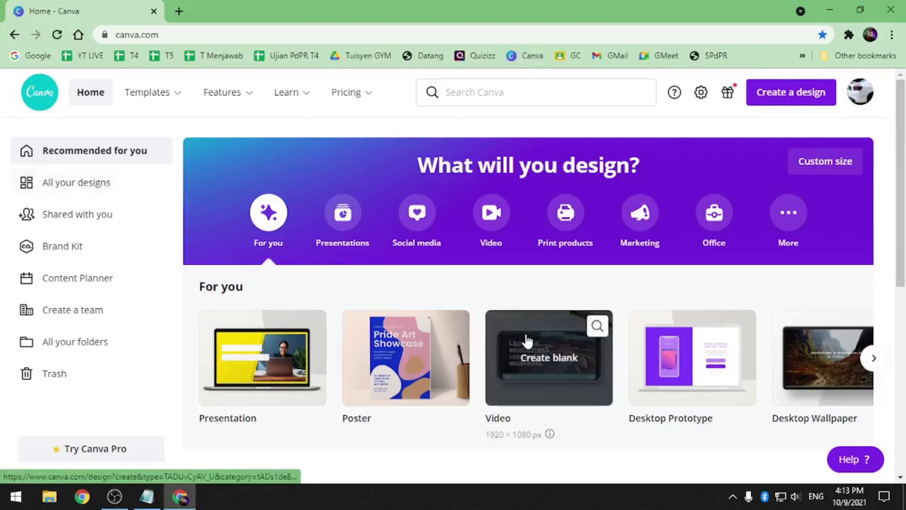
left_click(528, 352)
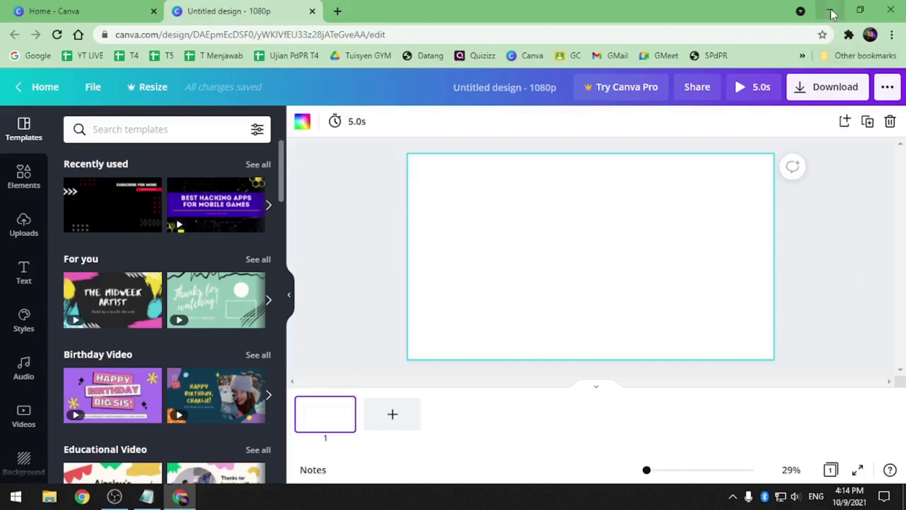
left_click(861, 13)
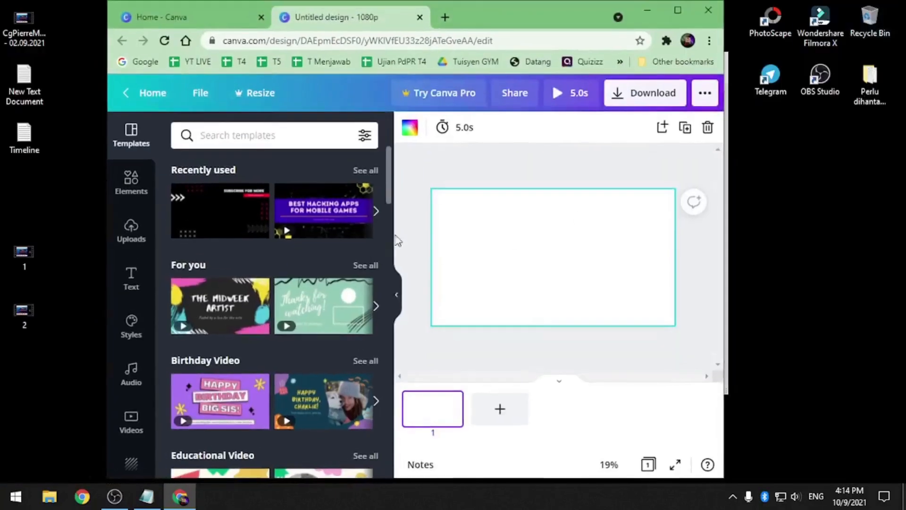
Place desktop clip 1 on the first page and clip 2 on a new second page, pause playback, and maximize the browser window
left_click_drag(21, 258, 503, 270)
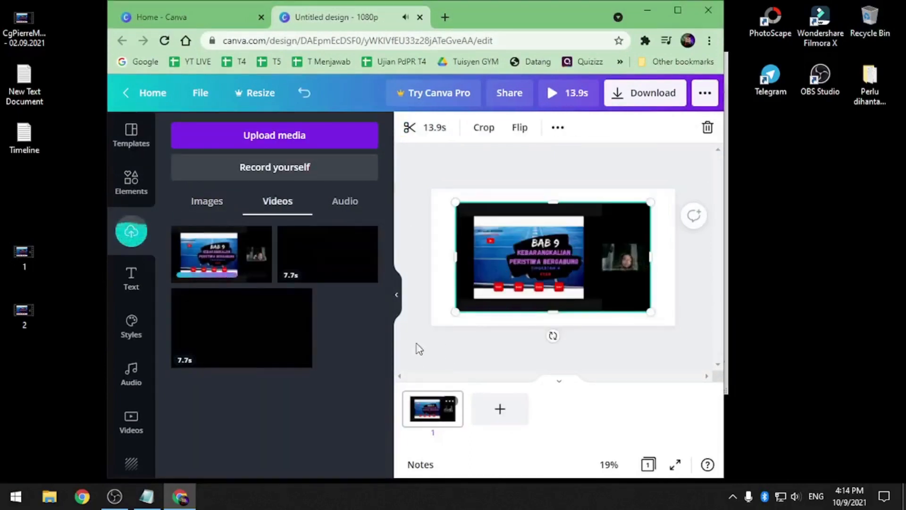
mouse_move(529, 285)
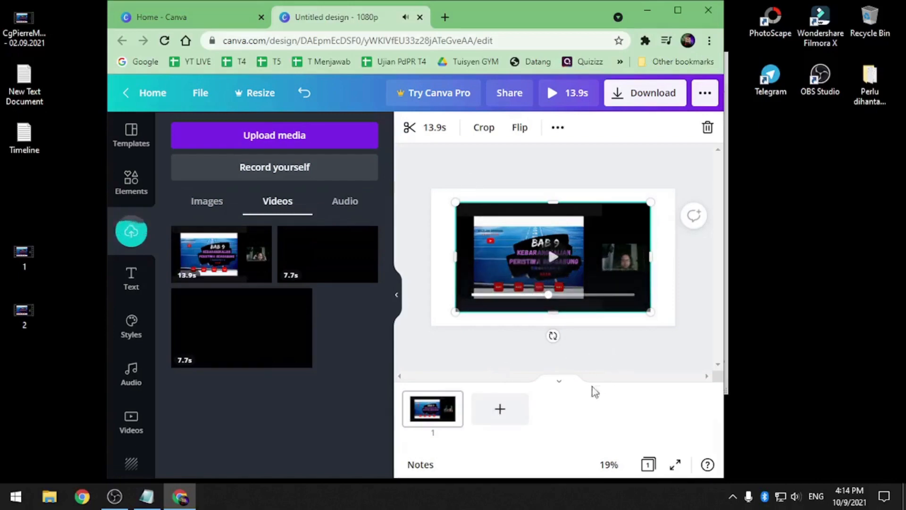
left_click(489, 413)
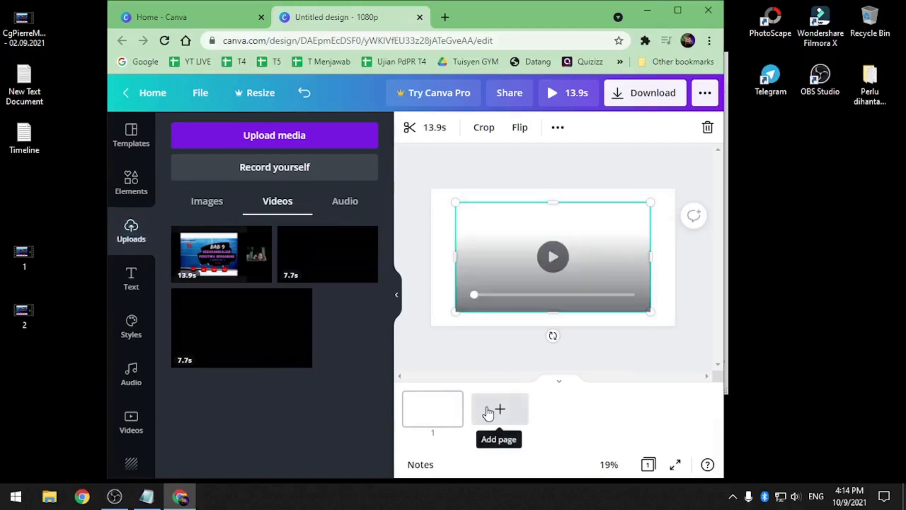
left_click_drag(24, 314, 585, 253)
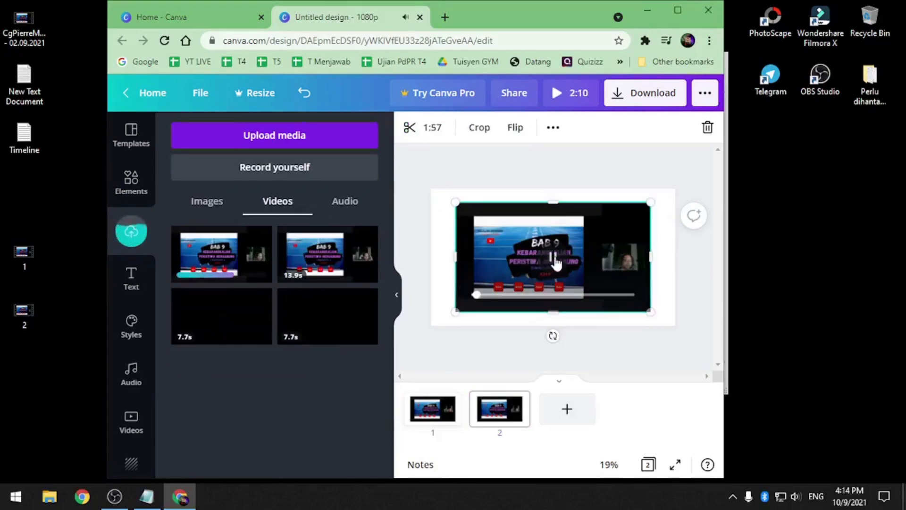
left_click(552, 257)
left_click(678, 10)
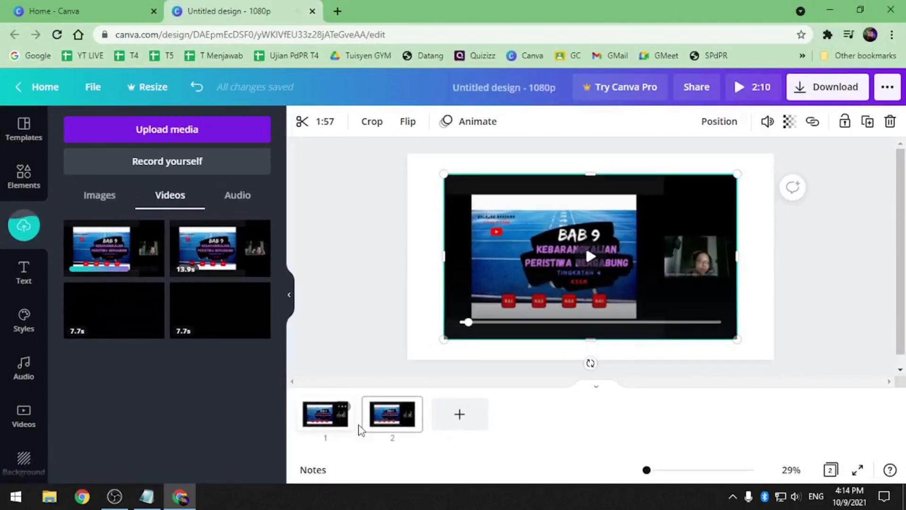
Set the class video on page 1 and the one on page 2 as the background of their pages
left_click(328, 423)
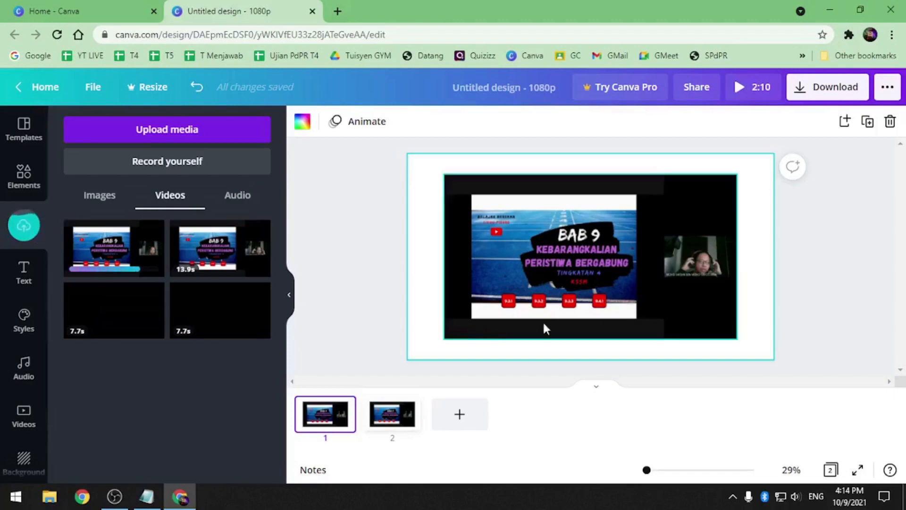
left_click(565, 247)
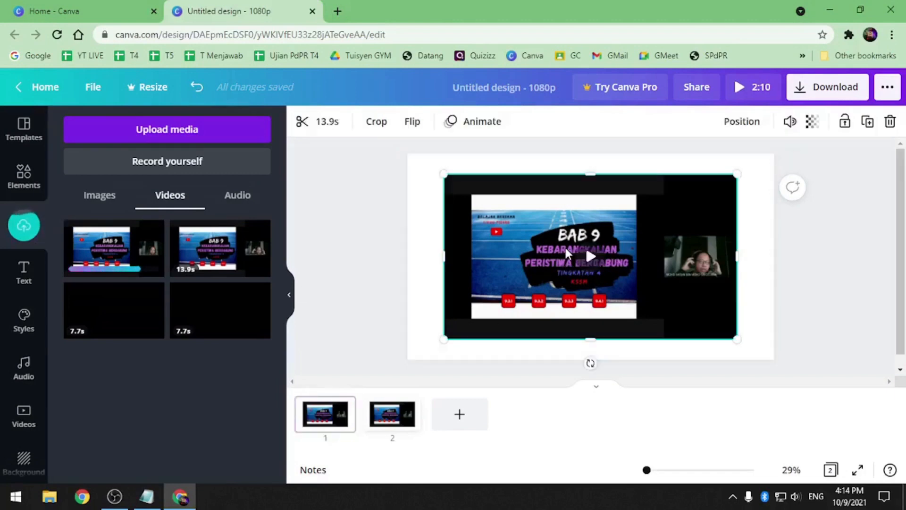
right_click(540, 262)
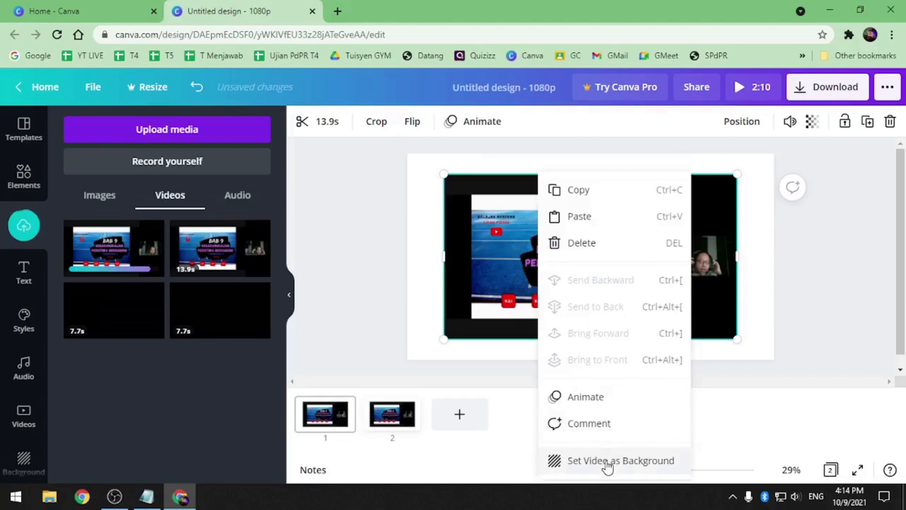
left_click(607, 462)
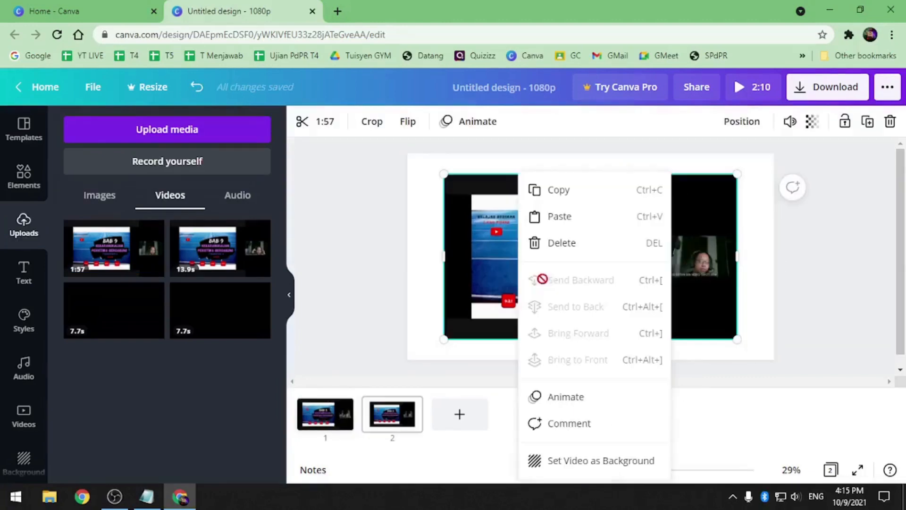
left_click(603, 465)
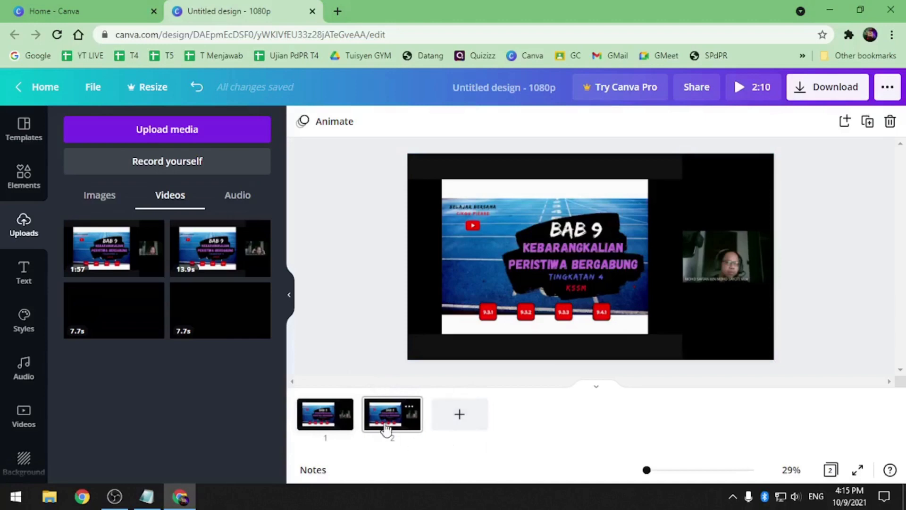
Add the first uploaded 7.7s logo clip as its own page and move it between the two class video pages
left_click_drag(409, 417, 523, 426)
left_click_drag(386, 422, 508, 423)
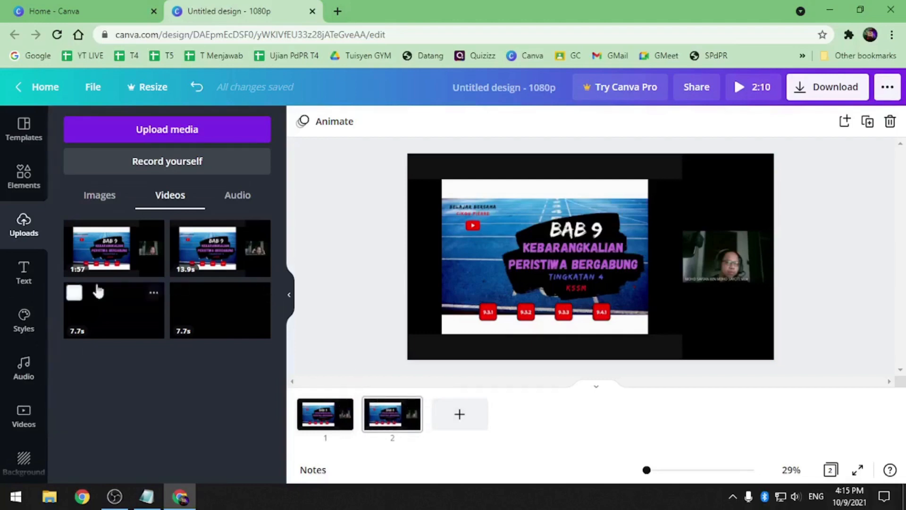
left_click_drag(121, 319, 461, 419)
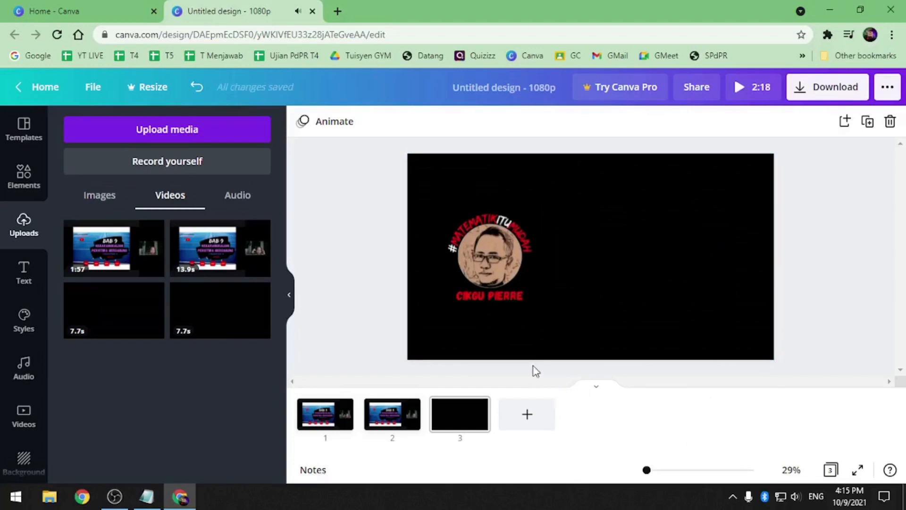
left_click_drag(457, 428, 366, 423)
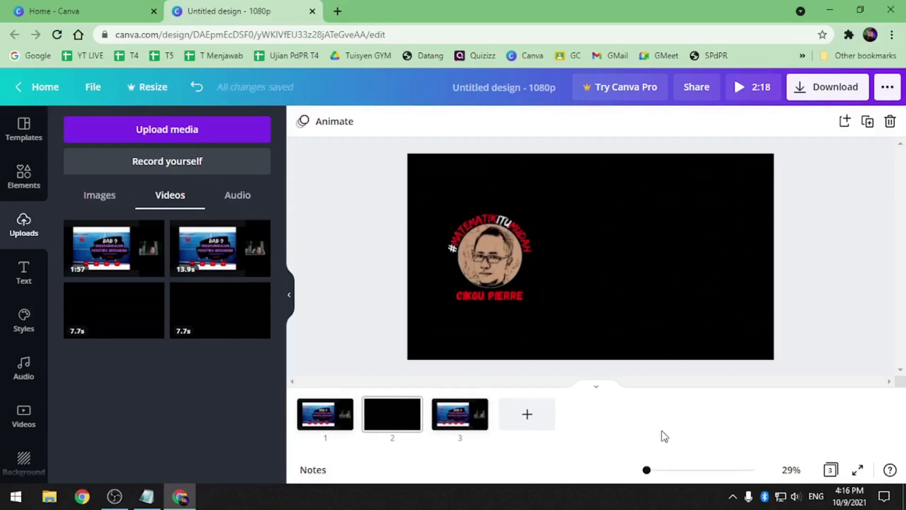
Review the page order by viewing pages 1, 2 and 3 in turn
mouse_move(336, 432)
left_click(329, 428)
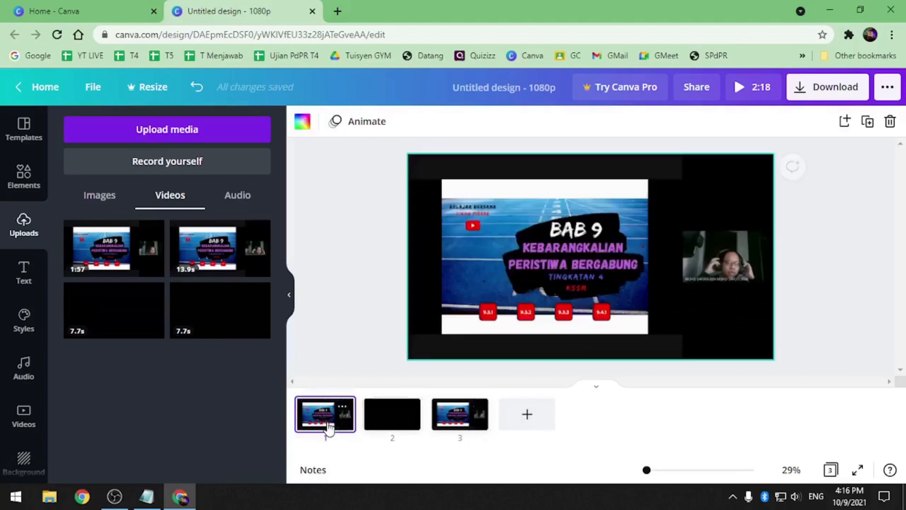
left_click(398, 425)
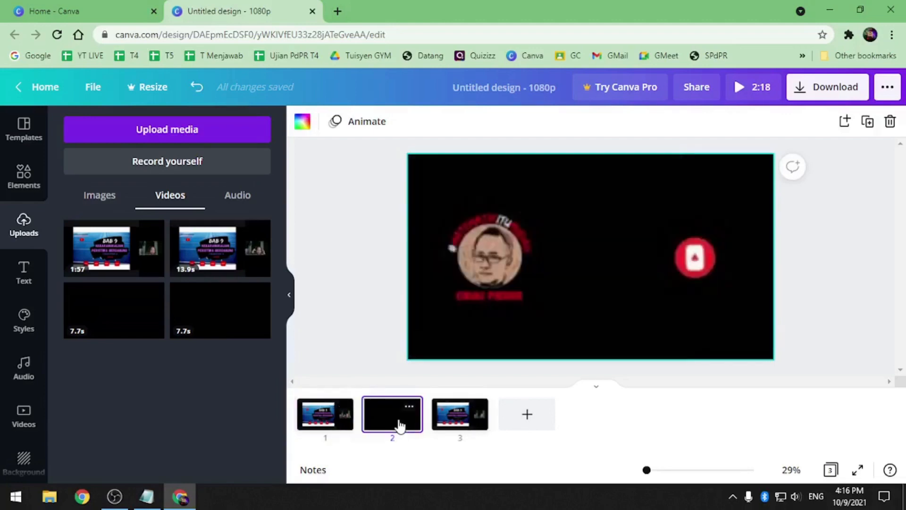
left_click(469, 425)
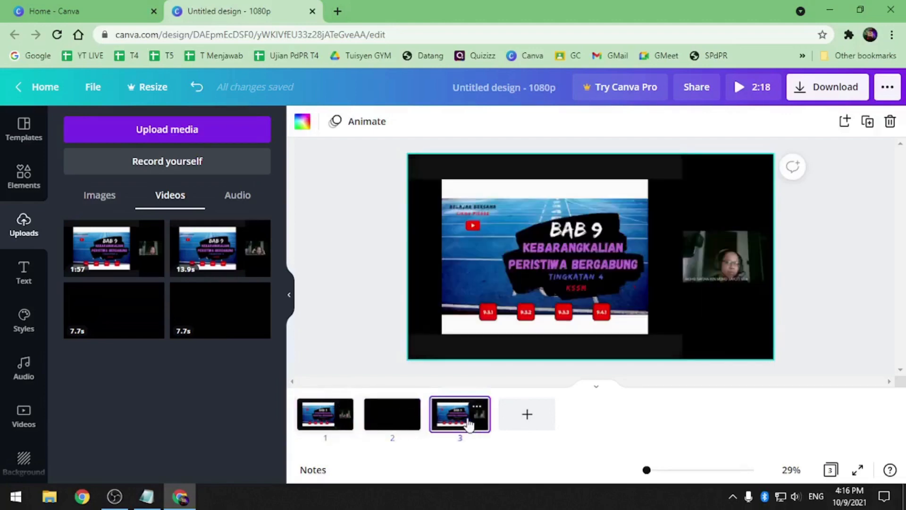
left_click(835, 310)
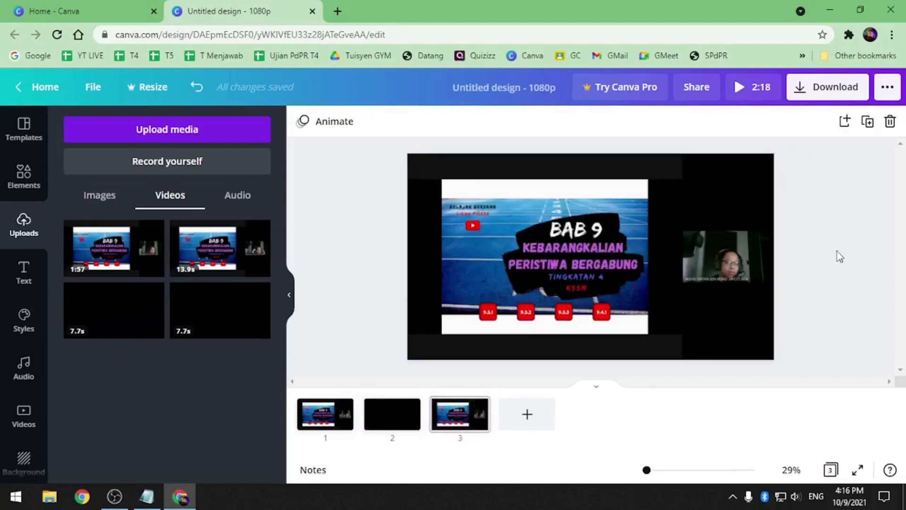
Download all three pages as an MP4 video and show the downloaded file in its folder
left_click(837, 93)
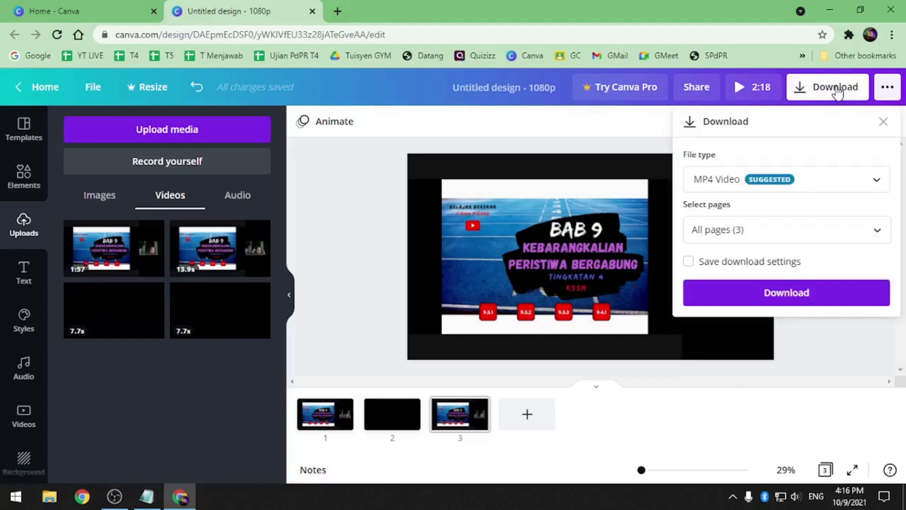
left_click(786, 298)
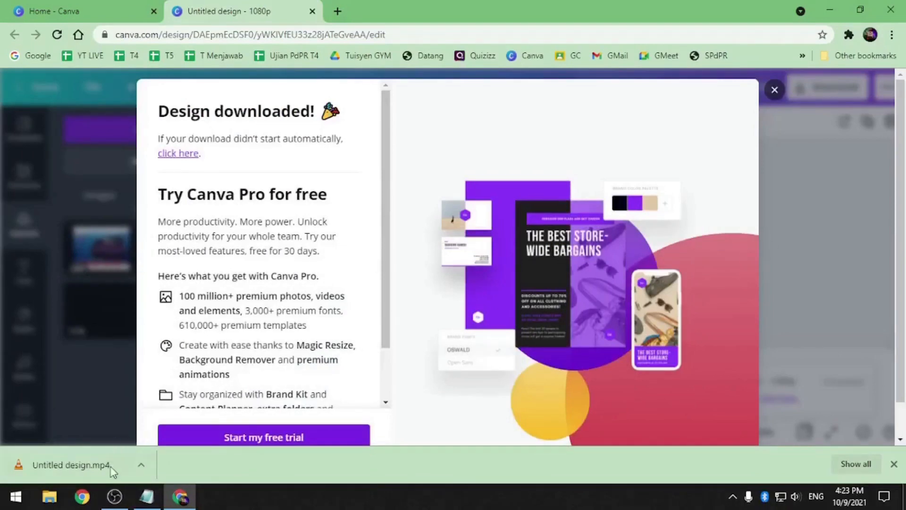
left_click(854, 464)
left_click(321, 222)
Minimize the browser, move the Untitled design video from Downloads to the desktop, and close the folder windows
left_click(829, 9)
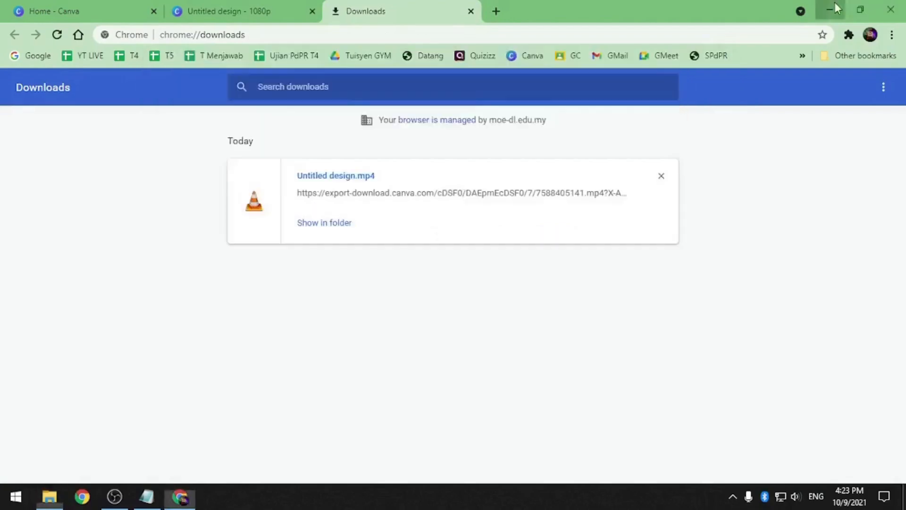
left_click_drag(331, 170, 30, 388)
left_click(84, 350)
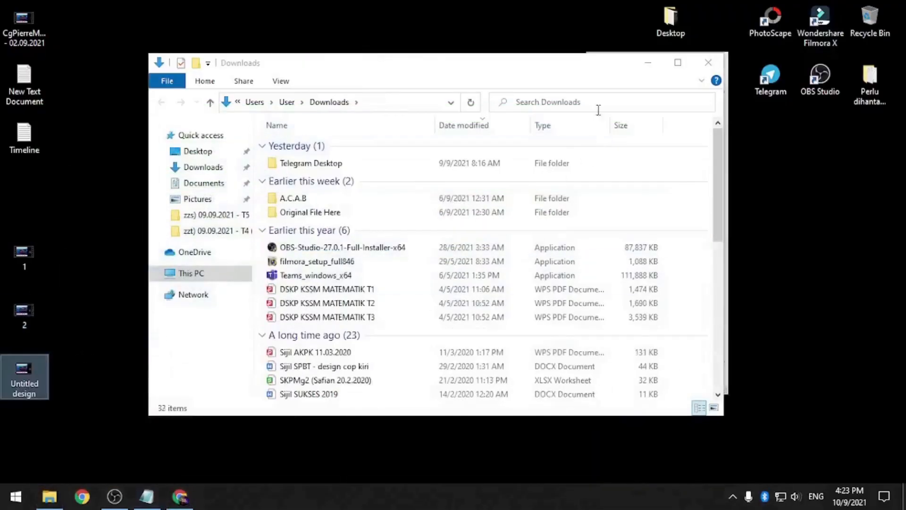
left_click(708, 62)
left_click(653, 62)
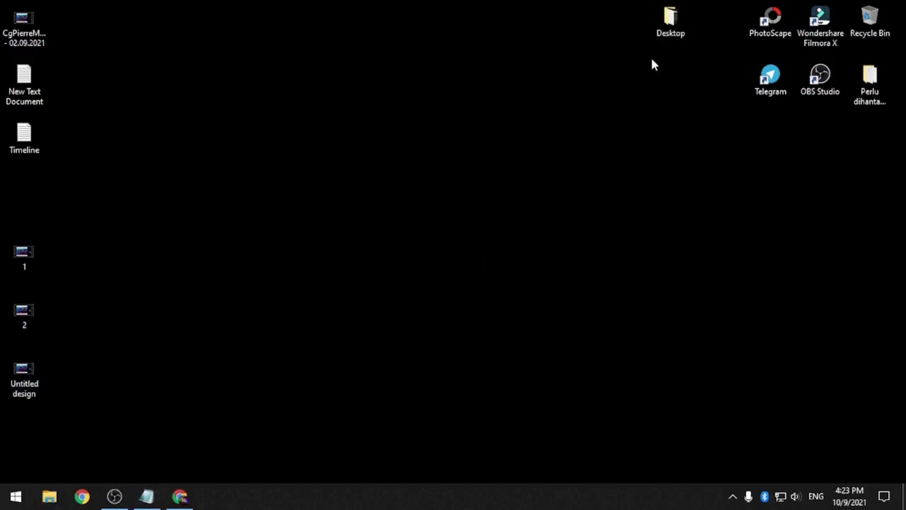